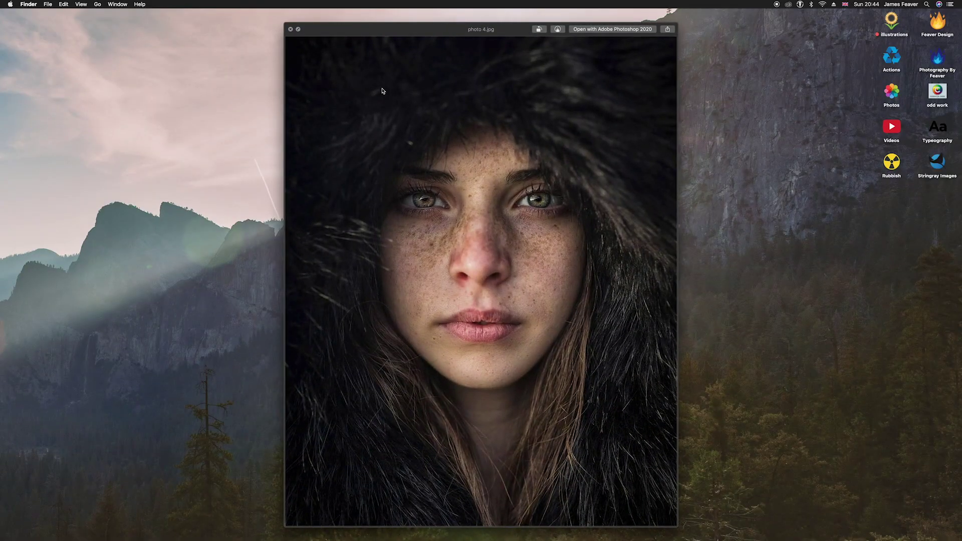
Look through the portrait photos in the file preview.
key(Left)
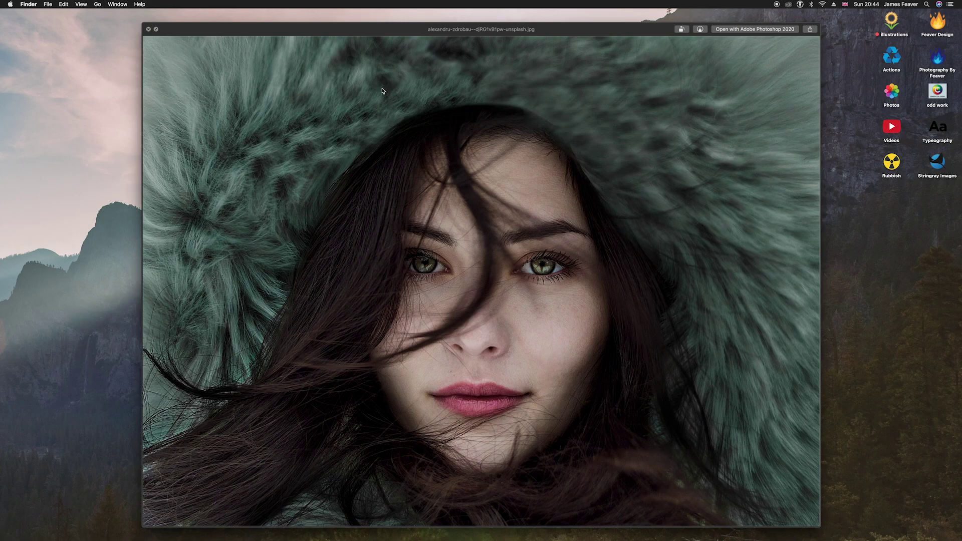
key(Left)
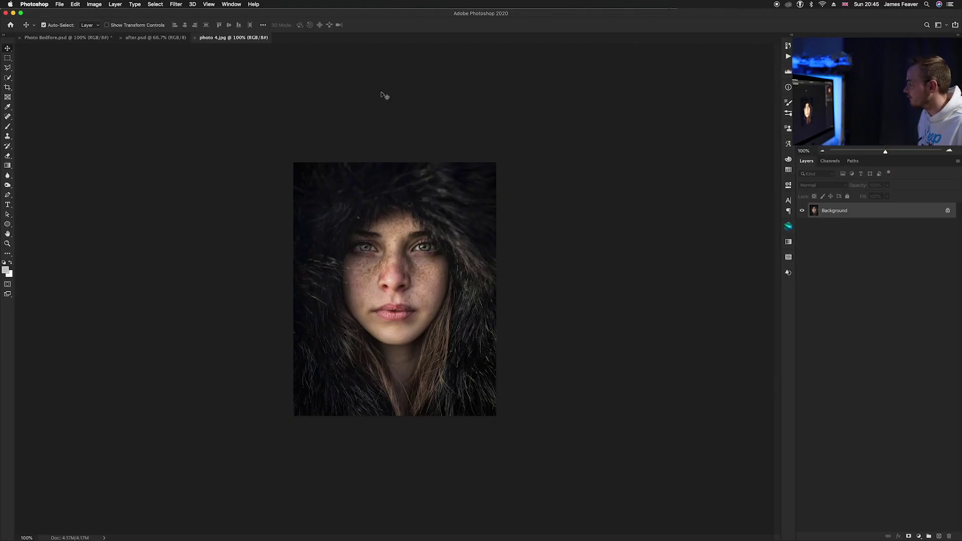
Duplicate the Background layer of photo 4.jpg and rename the copy Blur.
key(super+plus)
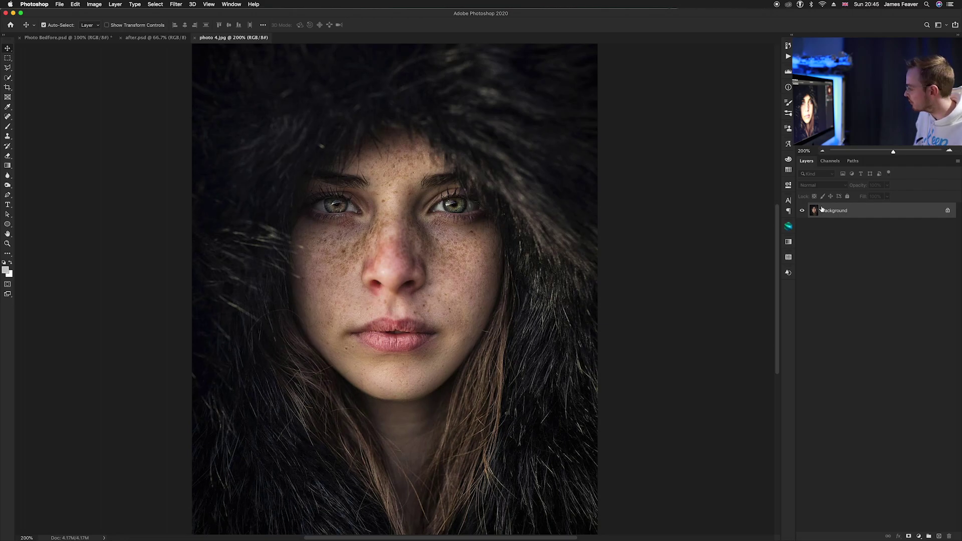
key(super+j)
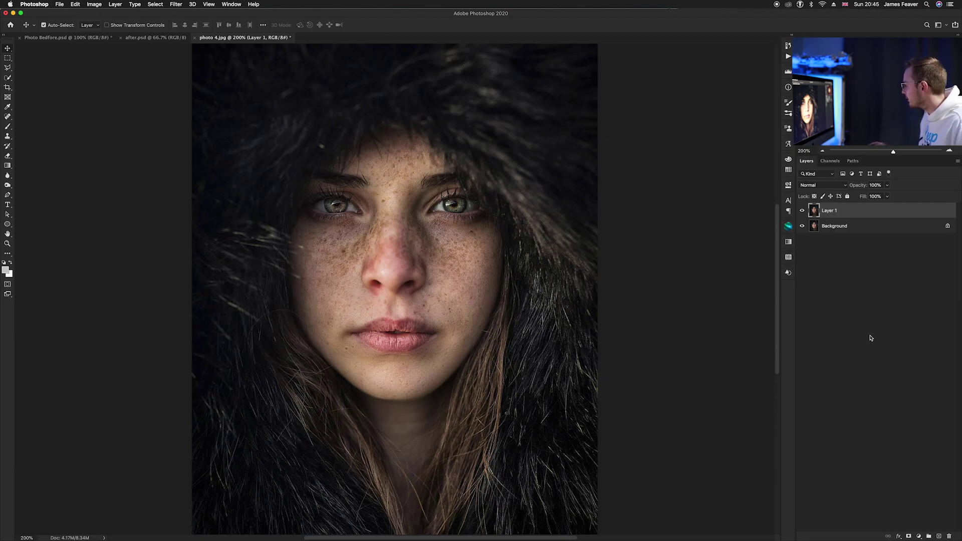
double_click(832, 211)
text(Blur)
key(Return)
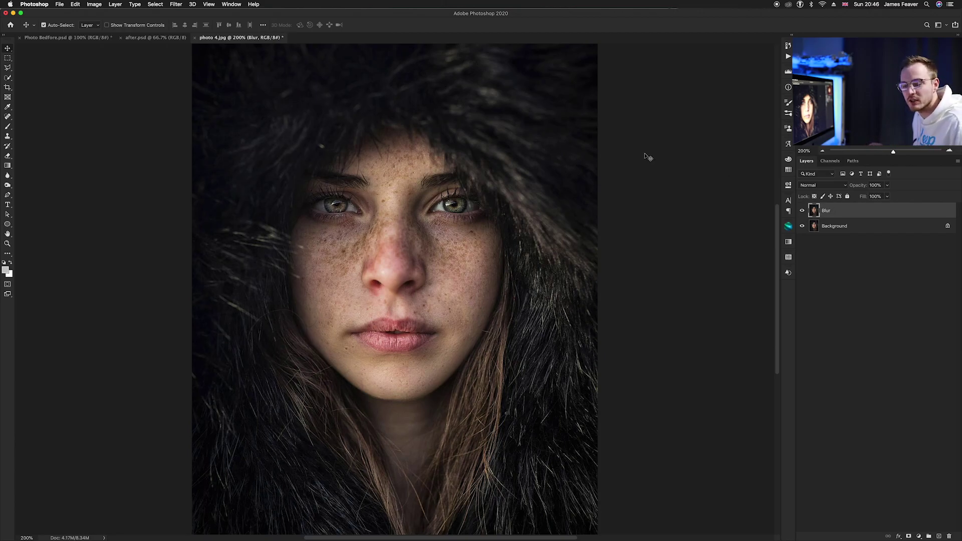
Apply a Gaussian Blur with a 5.0 pixel radius to the Blur layer.
click(177, 5)
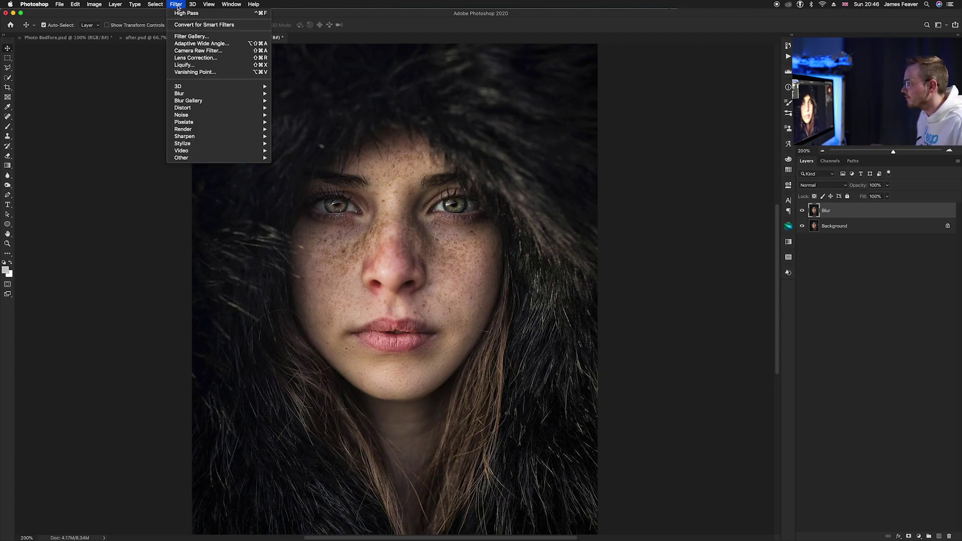
mouse_move(181, 94)
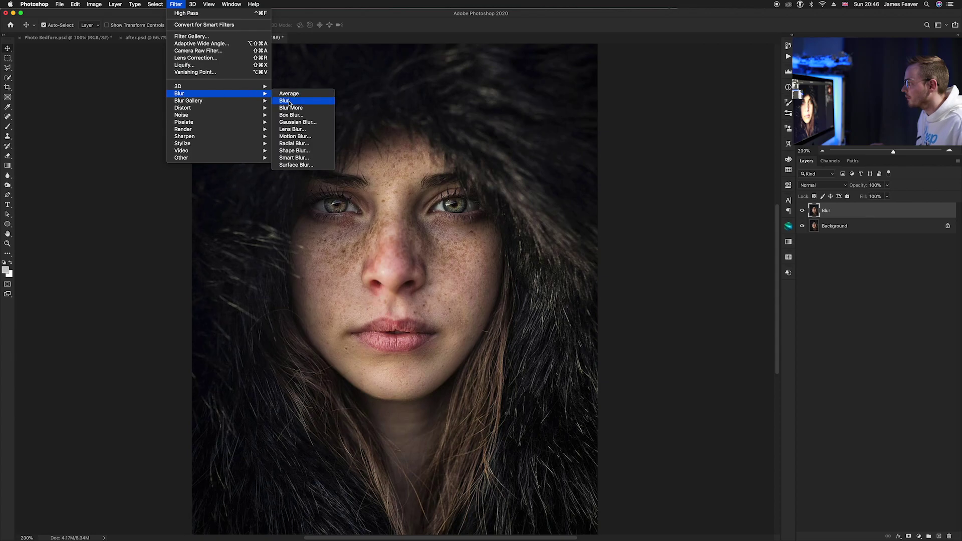
click(292, 122)
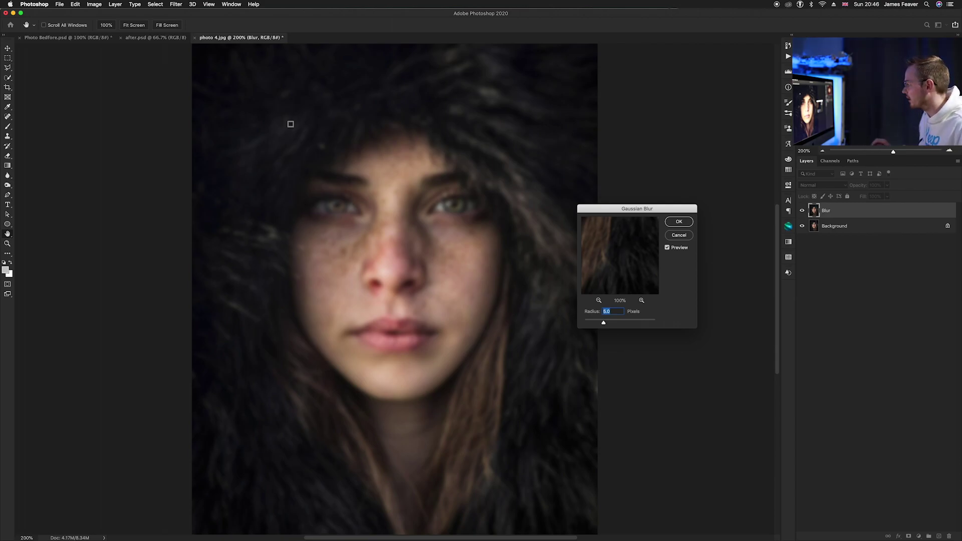
drag(653, 209, 429, 217)
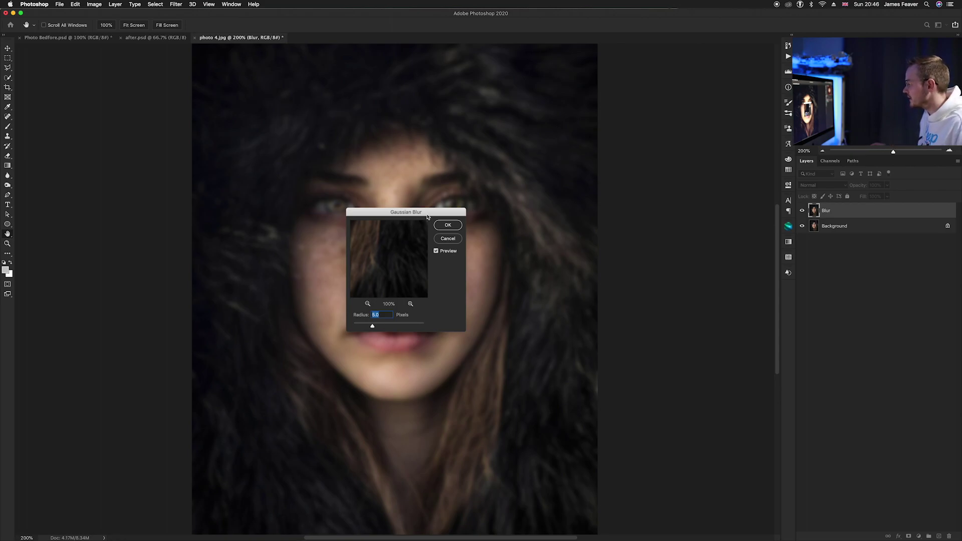
click(449, 226)
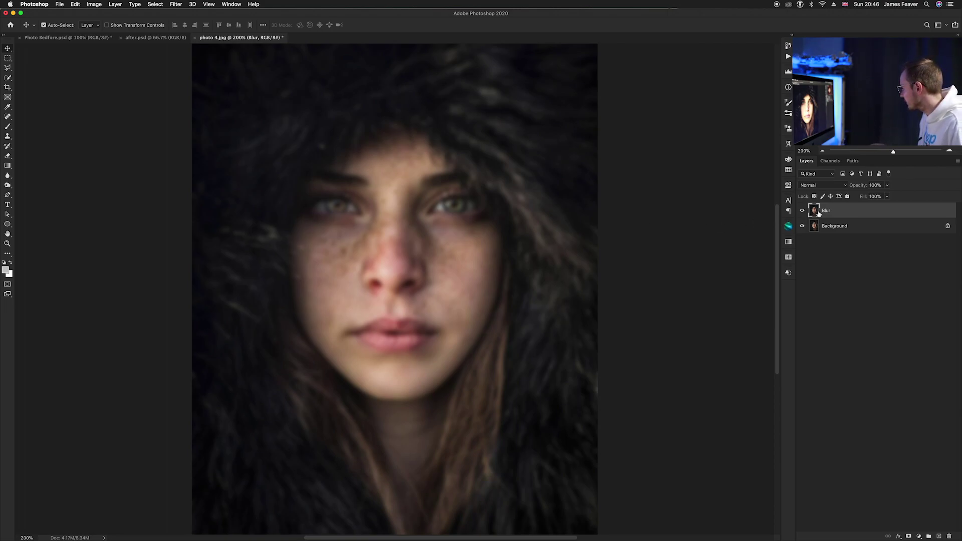
Set the Blur layer's blend mode to Soft Light and compare the portrait with the layer hidden and shown.
click(823, 185)
click(823, 185)
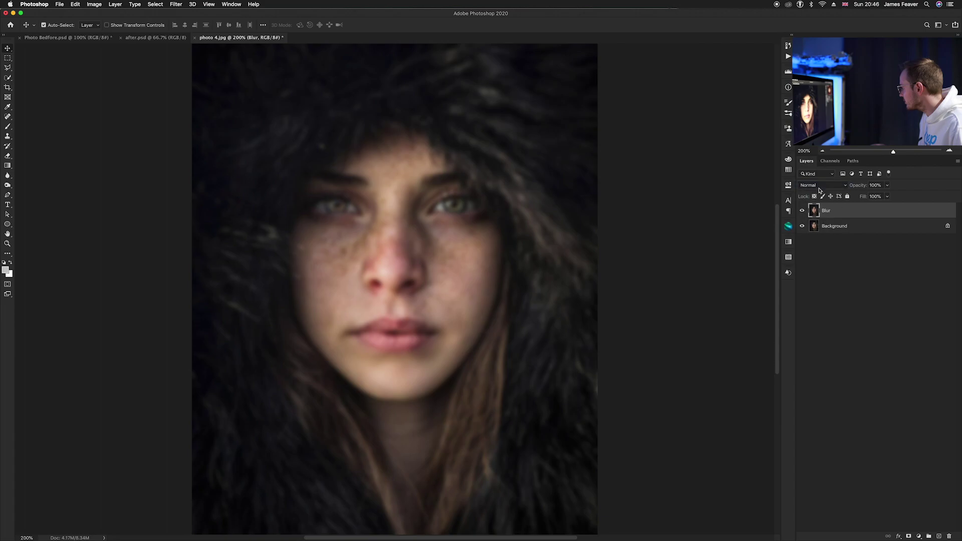
click(821, 188)
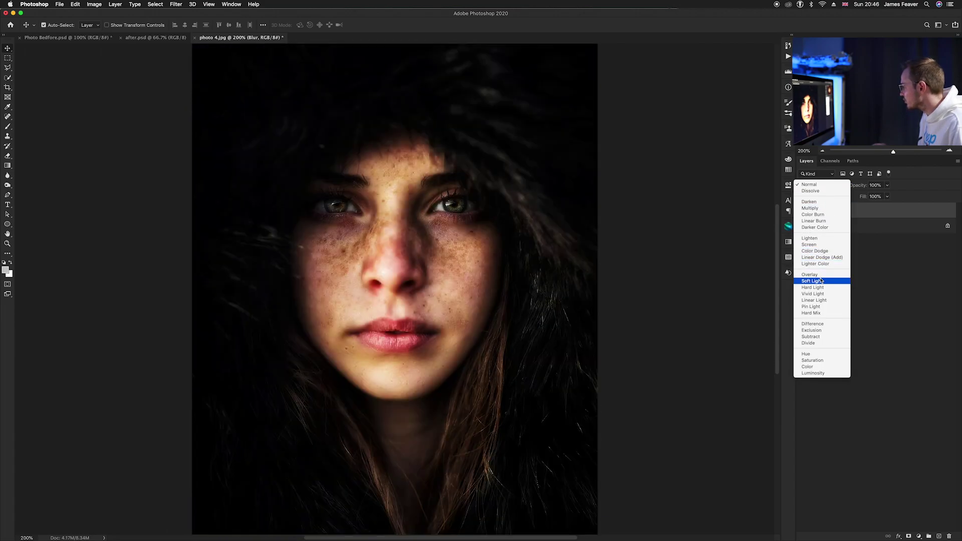
click(822, 281)
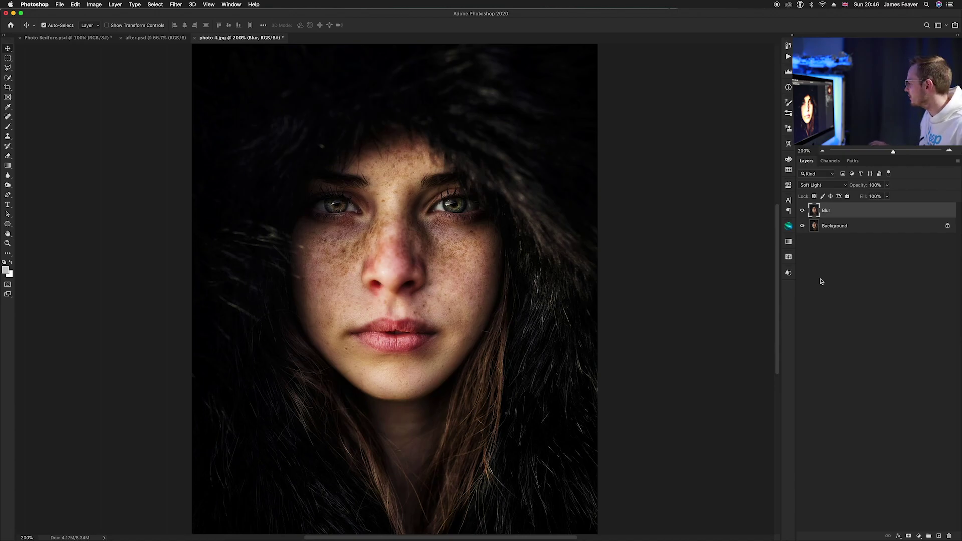
click(802, 211)
click(803, 211)
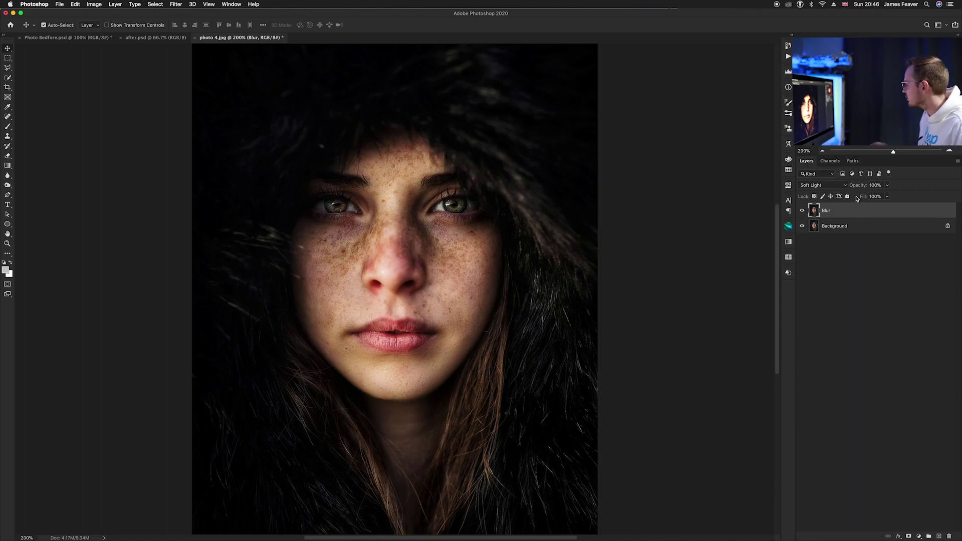
Set the Blur layer's opacity to 50% and check the effect by toggling its visibility.
click(875, 185)
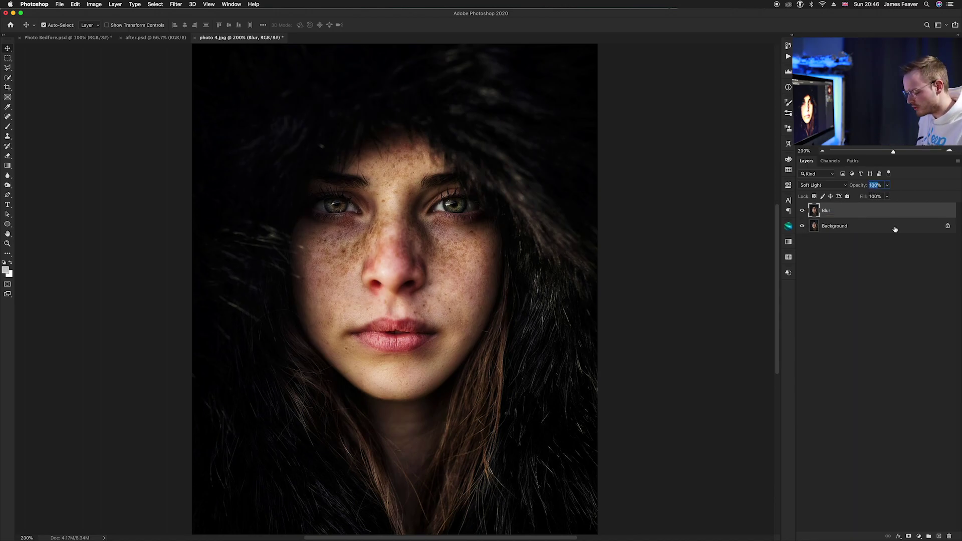
text(50)
key(Return)
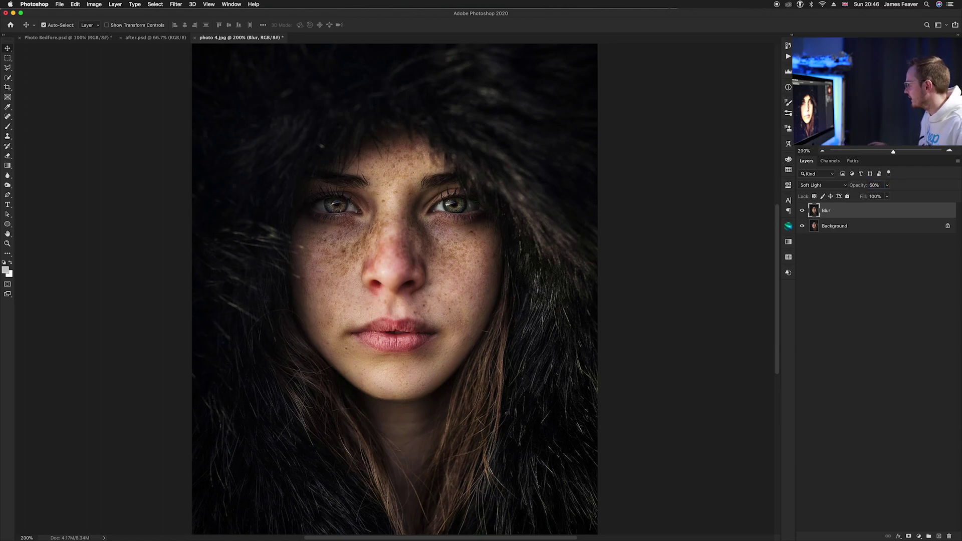
click(802, 211)
click(802, 211)
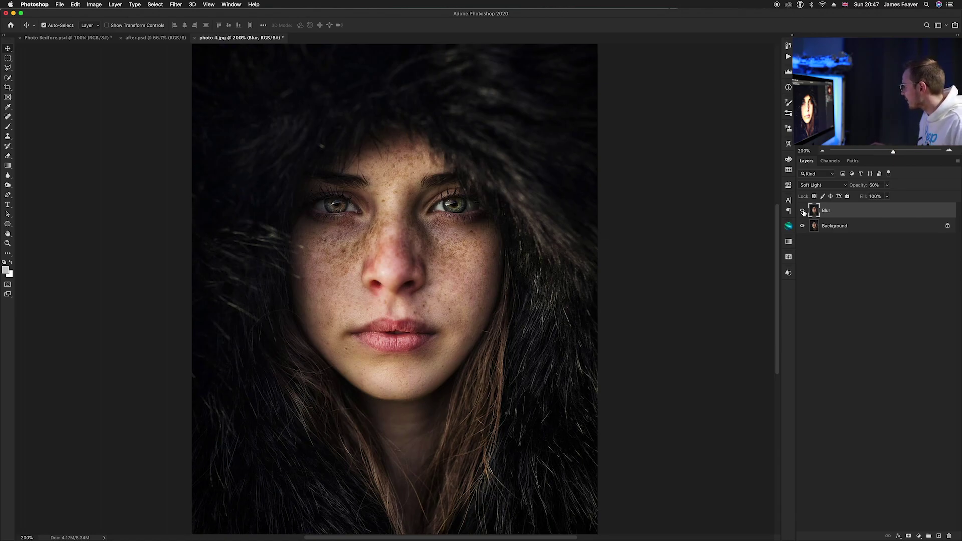
Duplicate the Background layer again and move the copy above the Blur layer.
click(813, 226)
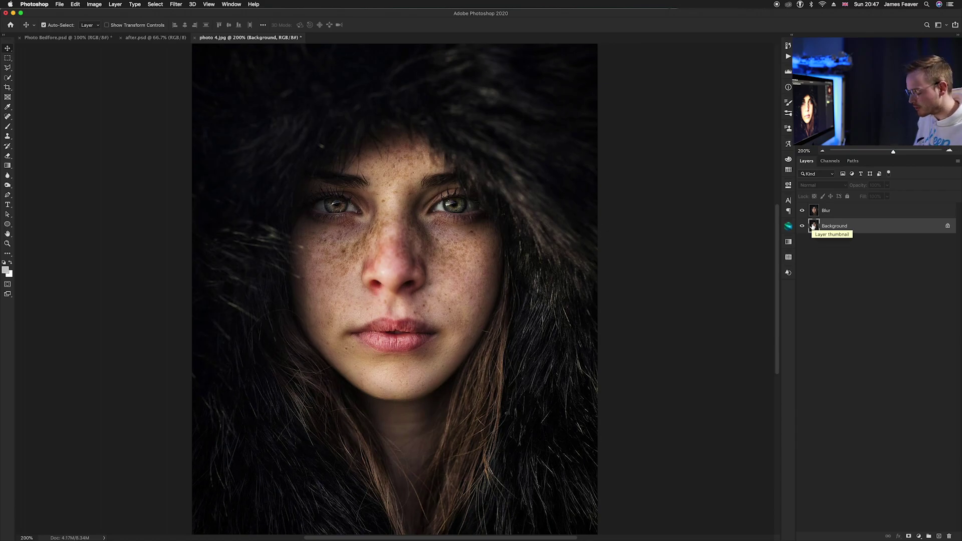
key(super+j)
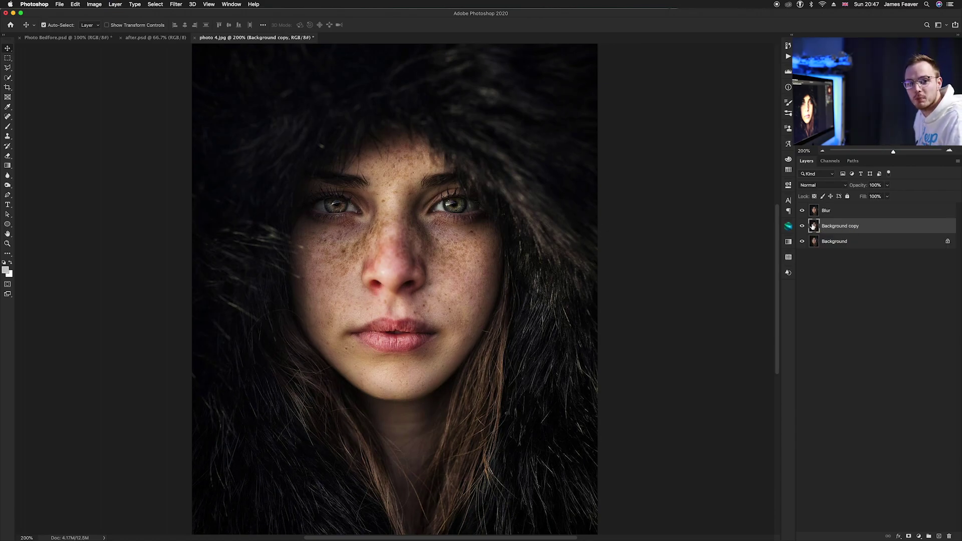
drag(814, 226, 818, 211)
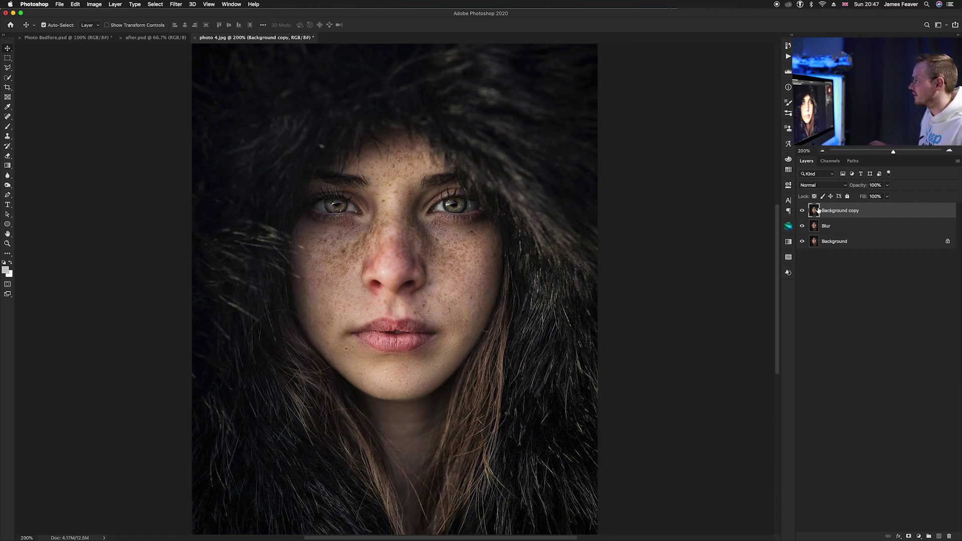
Apply a High Pass filter with a 5.0 pixel radius to the Background copy layer.
click(178, 6)
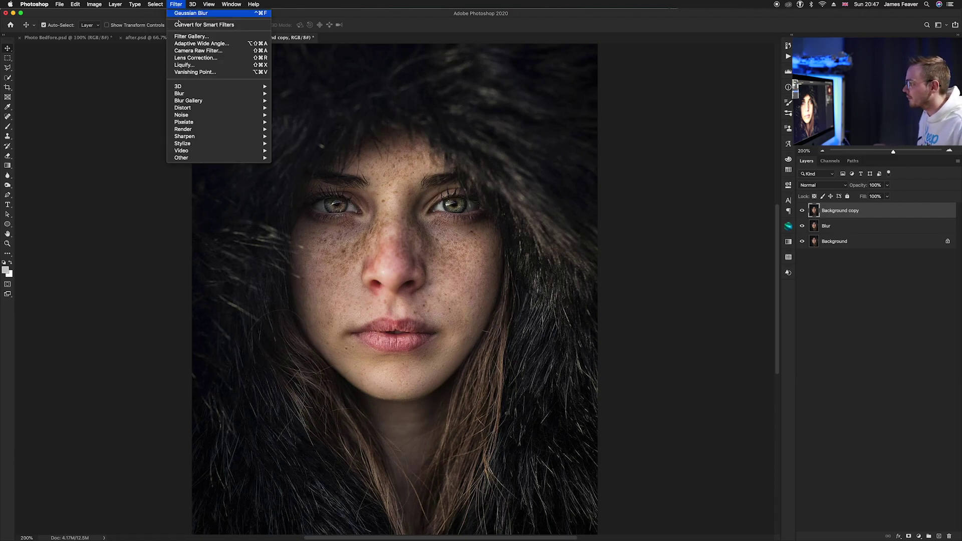
mouse_move(259, 161)
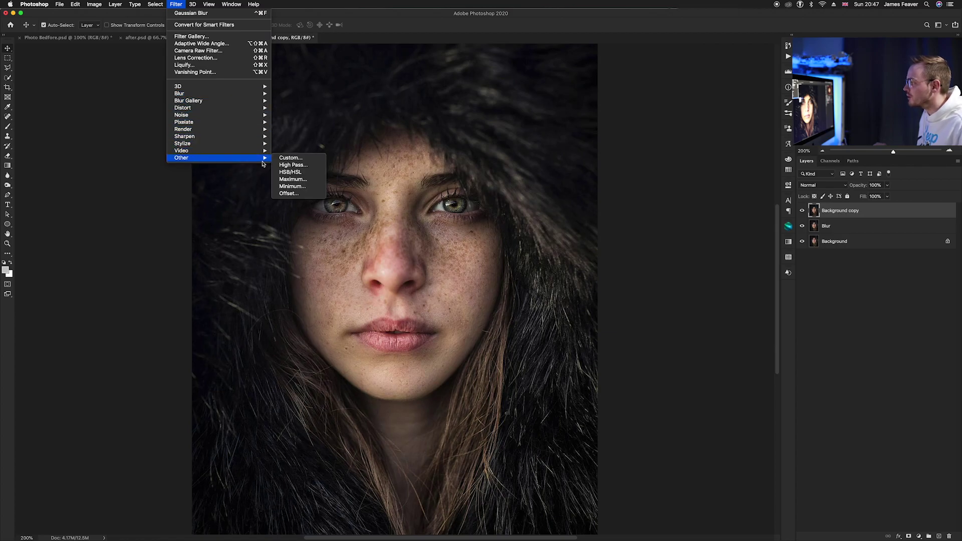
click(292, 164)
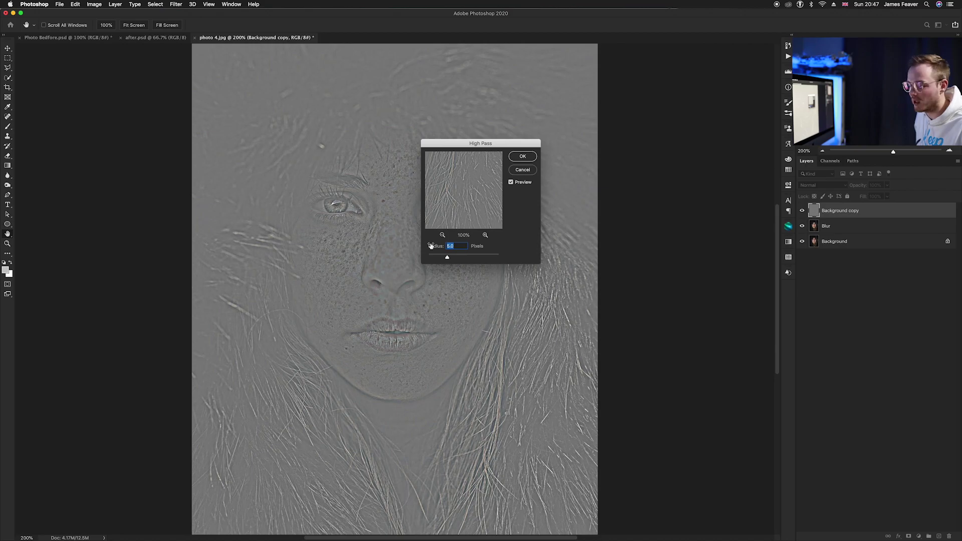
click(522, 158)
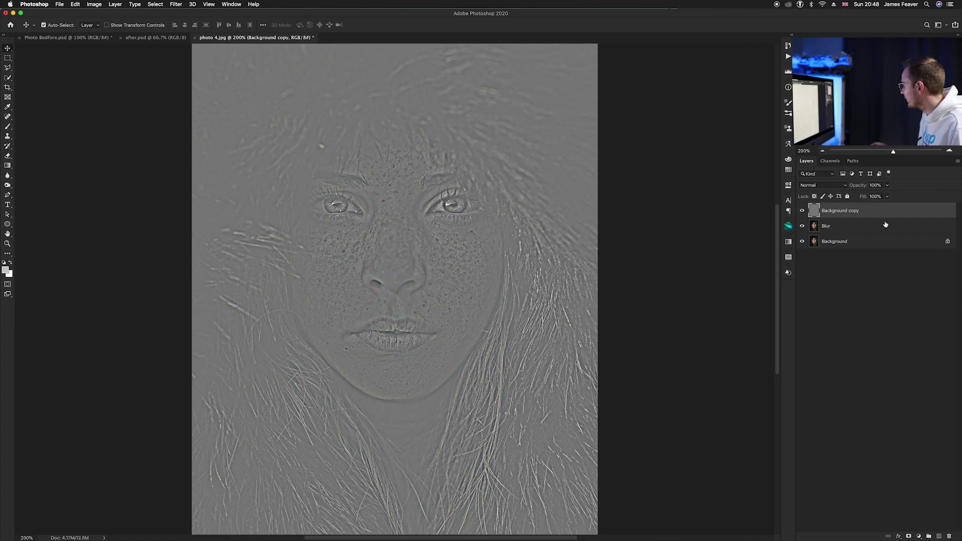
Set the Background copy layer's blend mode to Overlay and compare the portrait with and without the sharpening.
click(813, 186)
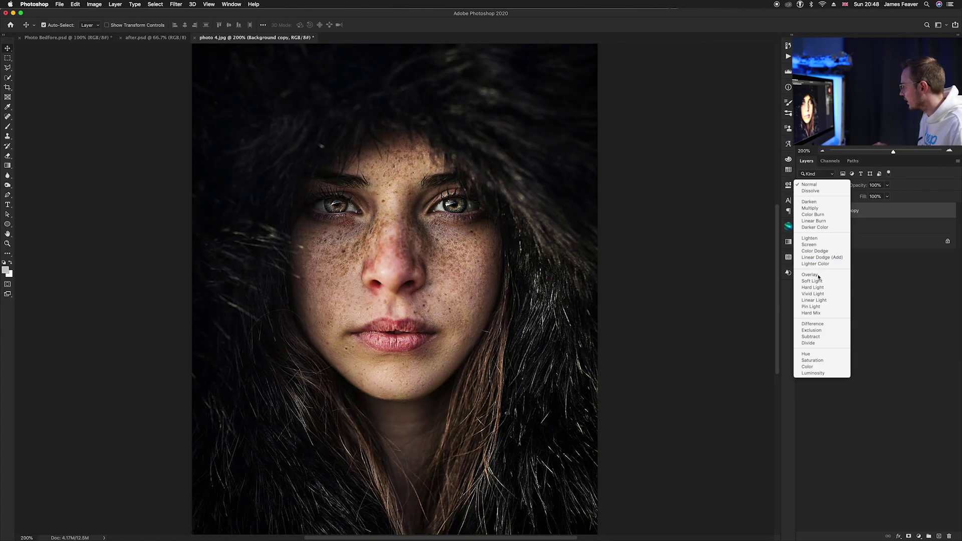
click(819, 276)
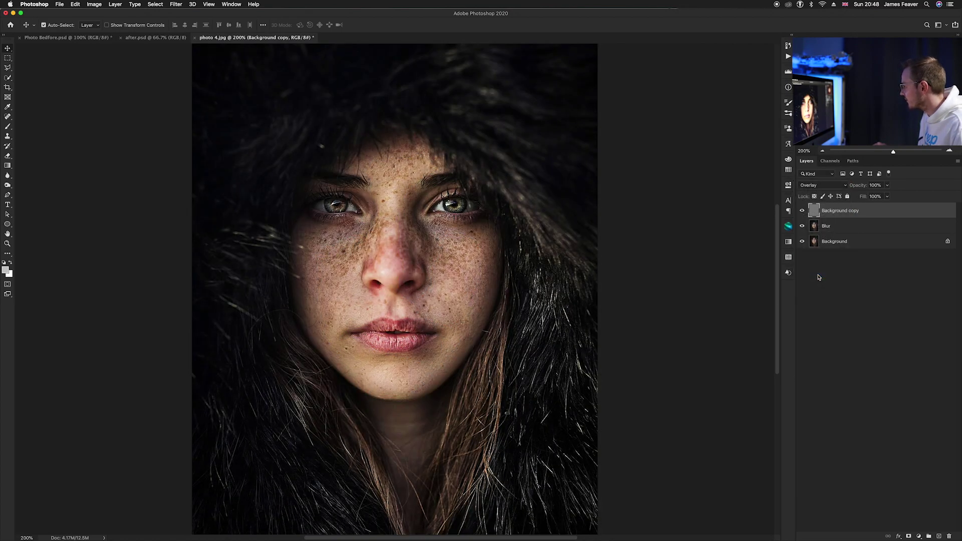
click(803, 211)
click(803, 211)
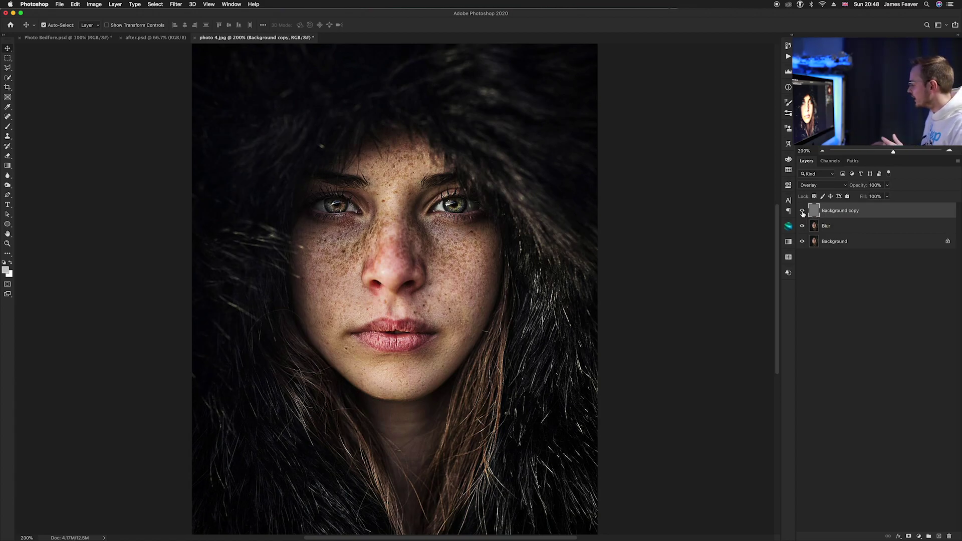
Add a layer mask to the Background copy layer and create a Selective Color adjustment layer above it.
click(909, 537)
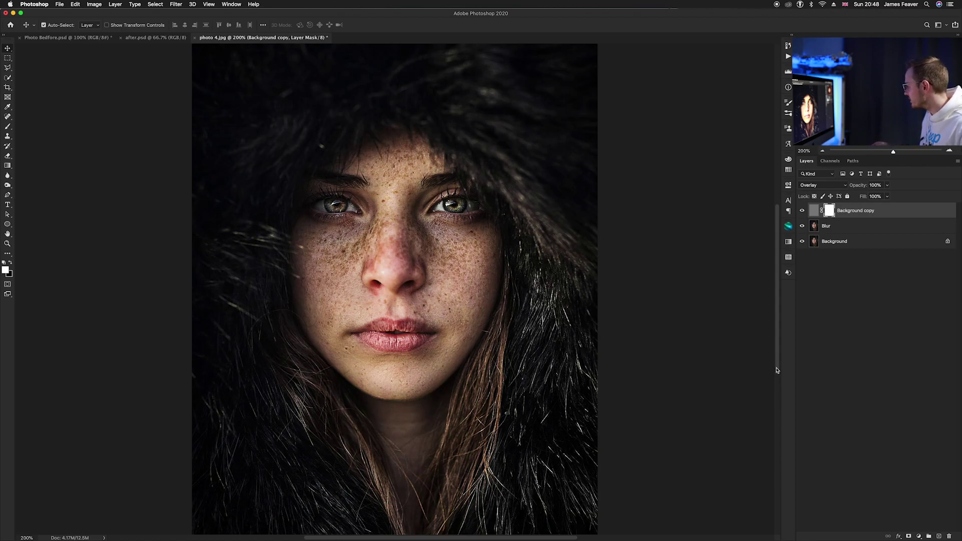
click(919, 536)
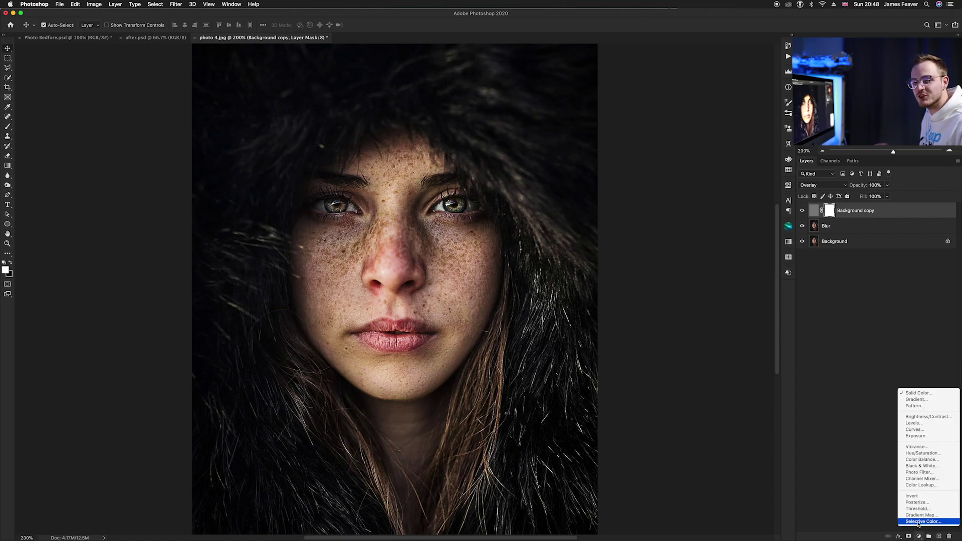
click(920, 522)
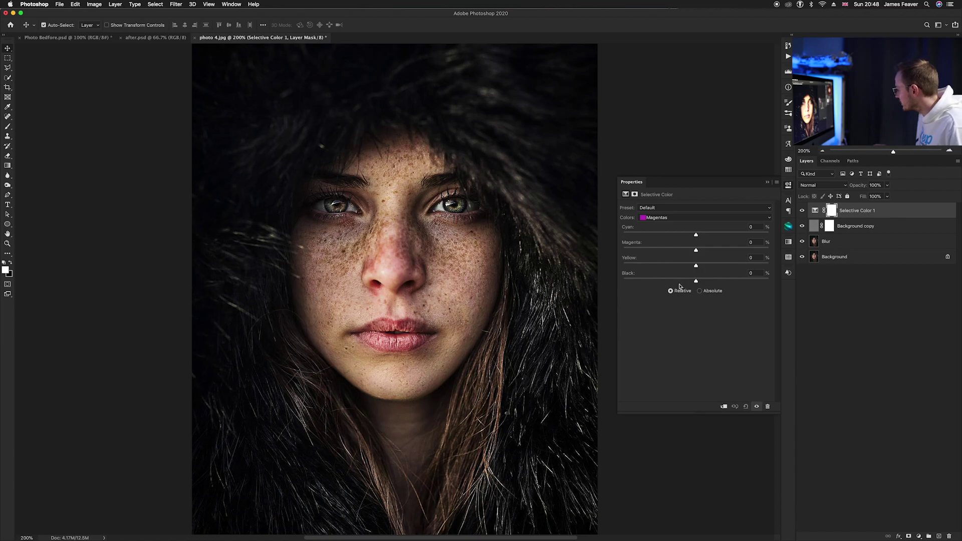
Set Cyan to -100% for the Reds in the Selective Color adjustment and compare the image before and after.
click(658, 219)
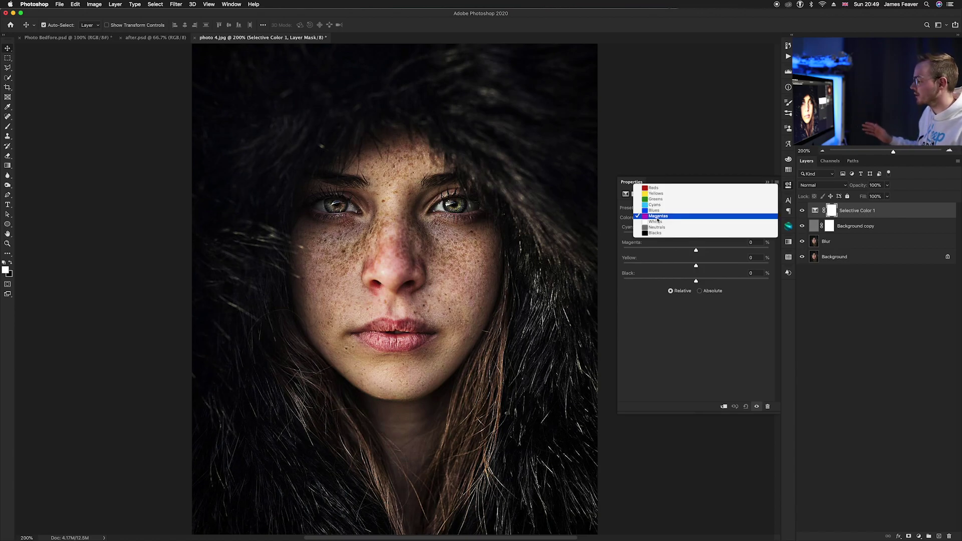
click(654, 189)
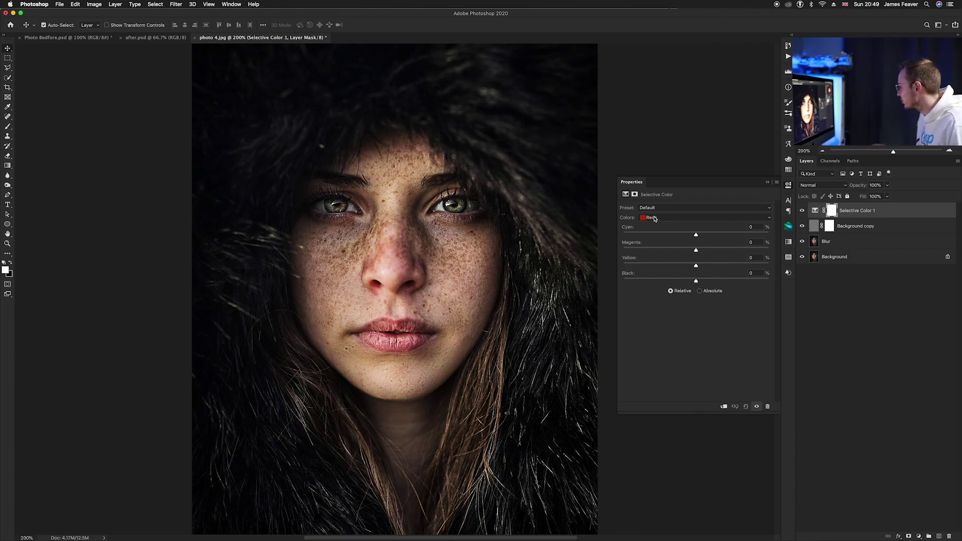
drag(697, 235, 623, 234)
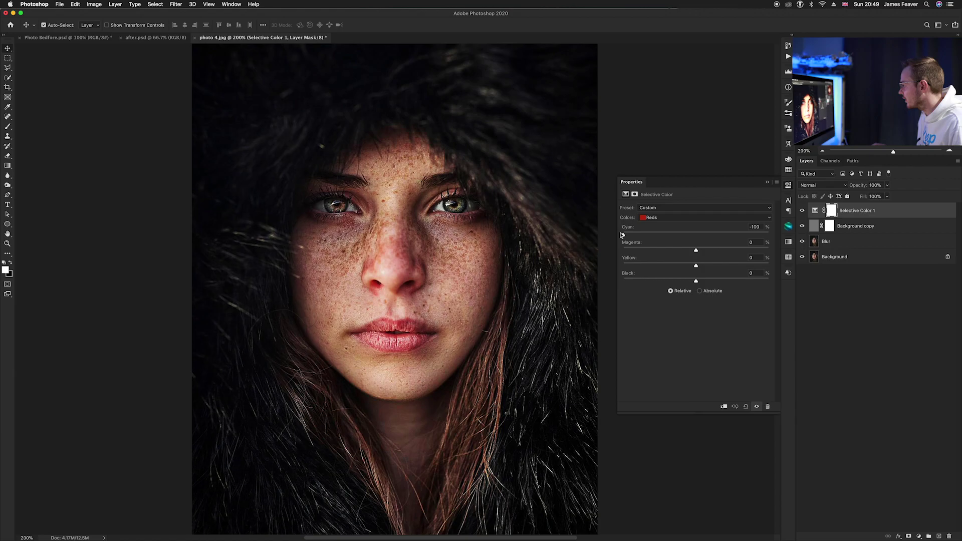
click(803, 211)
click(802, 211)
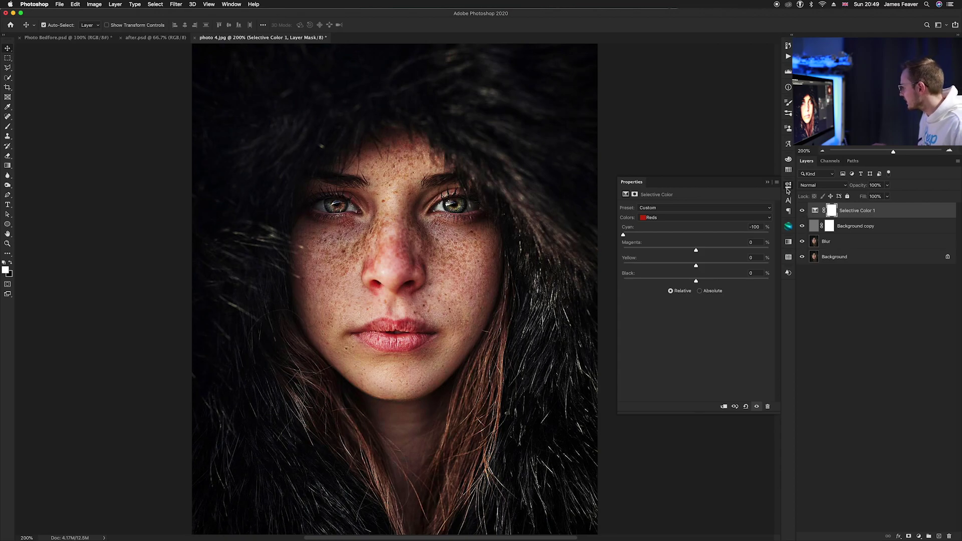
In the Selective Color adjustment, set Yellow to +100% for the Yellows and Magenta to -100% for the Greens.
click(685, 218)
click(661, 223)
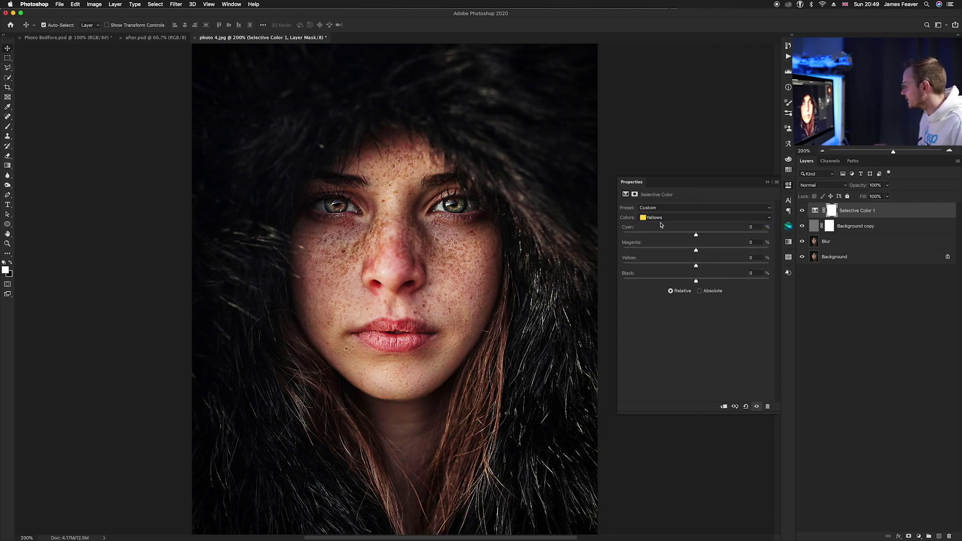
drag(695, 265, 775, 272)
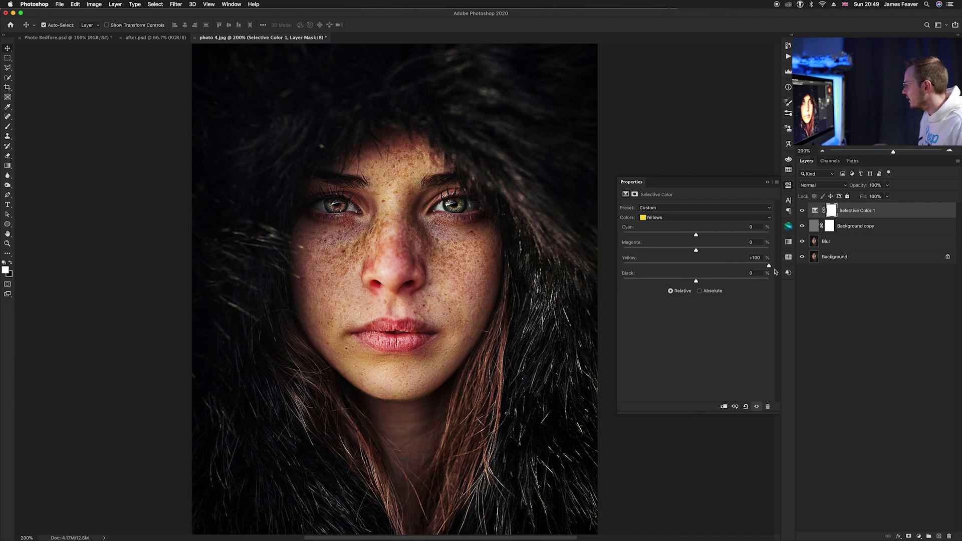
click(657, 219)
click(656, 224)
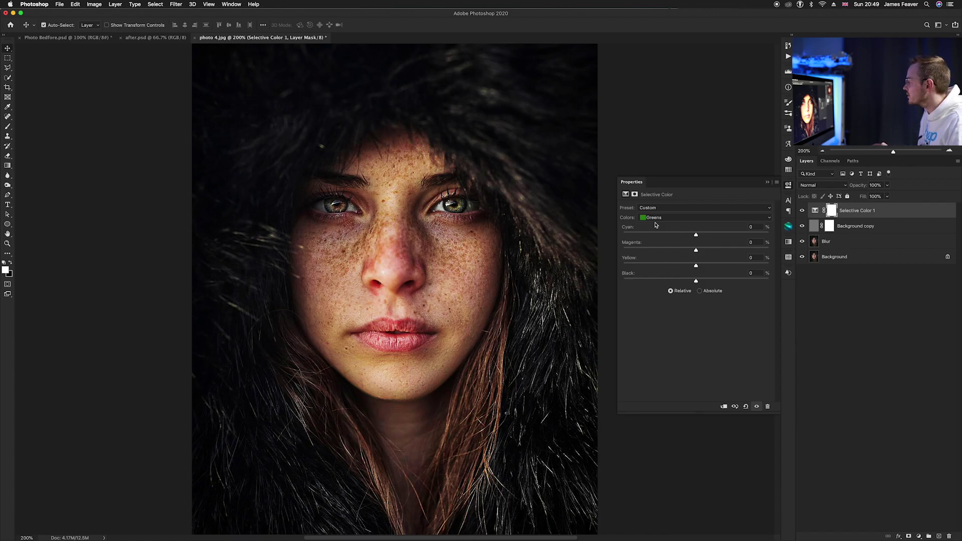
drag(696, 250, 615, 252)
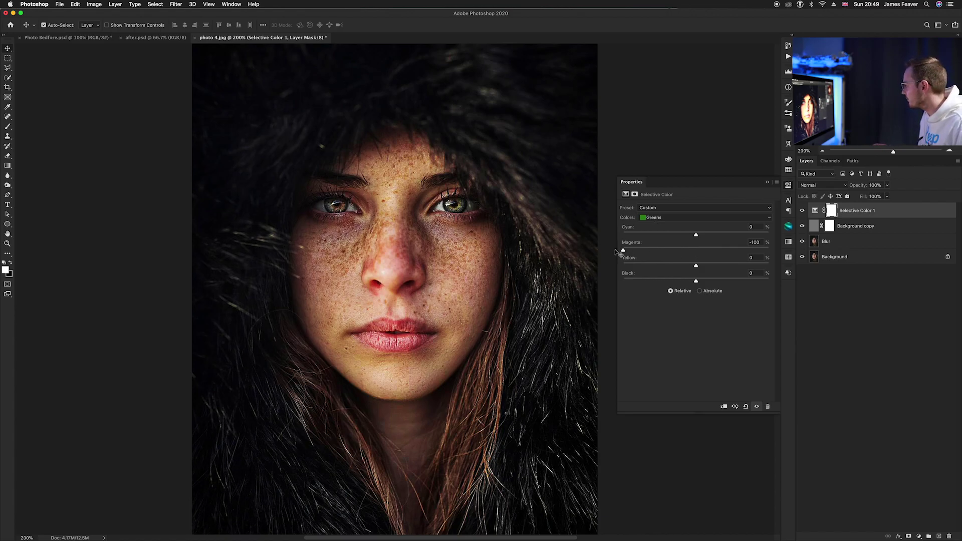
Set Cyan to +100% for the Cyans and Yellow to -100% for the Blues in the Selective Color adjustment.
click(652, 218)
click(652, 224)
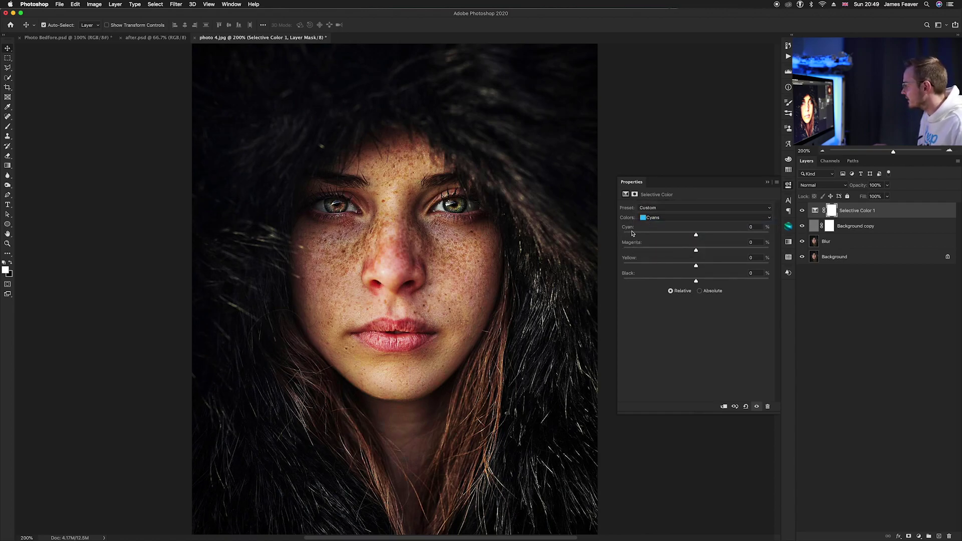
drag(697, 235, 769, 235)
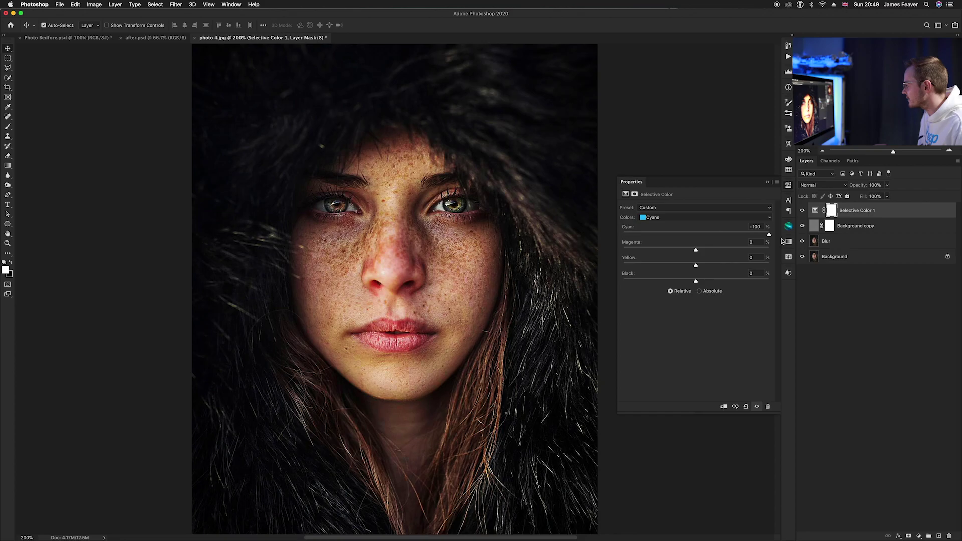
click(662, 221)
click(662, 225)
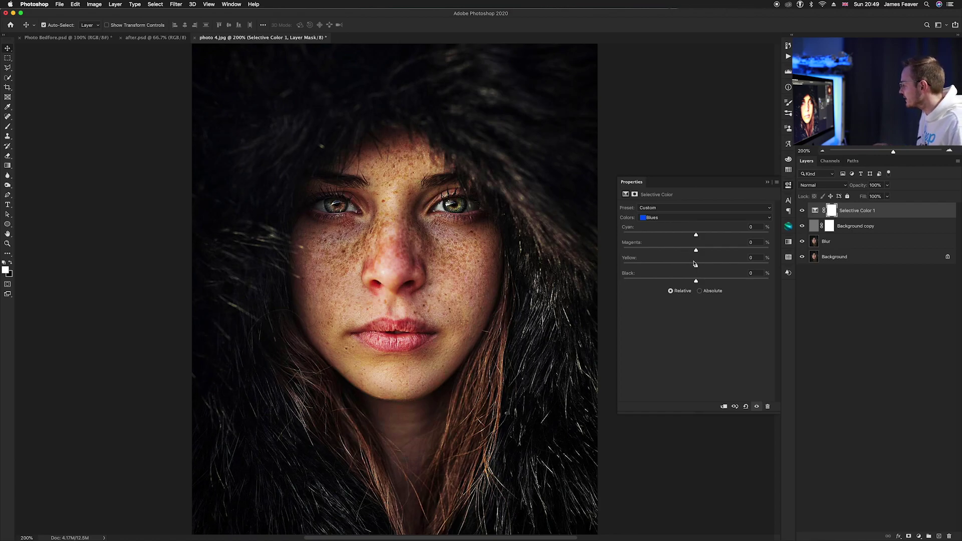
drag(697, 265, 624, 266)
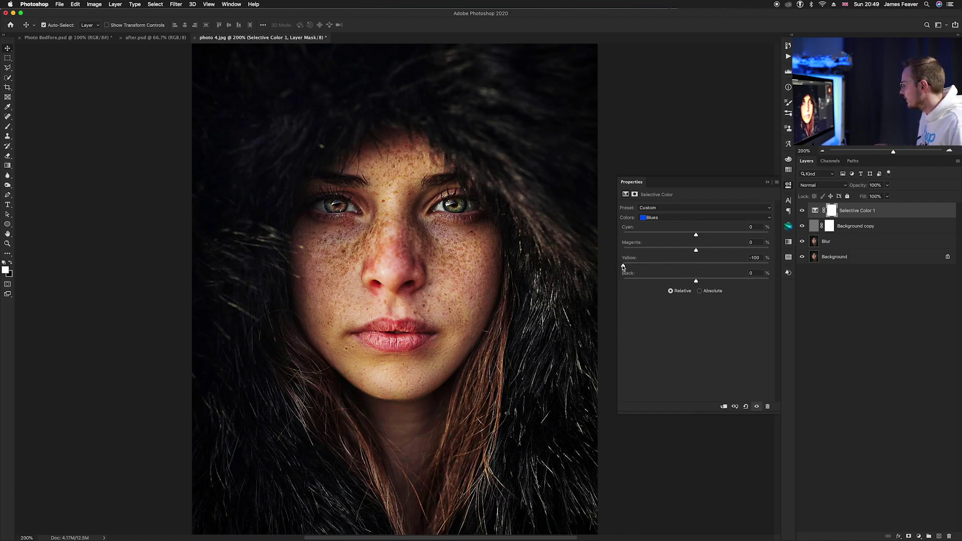
Set Magenta to +100% for the Magentas and compare the portrait with and without the Selective Color adjustment.
click(649, 220)
click(650, 222)
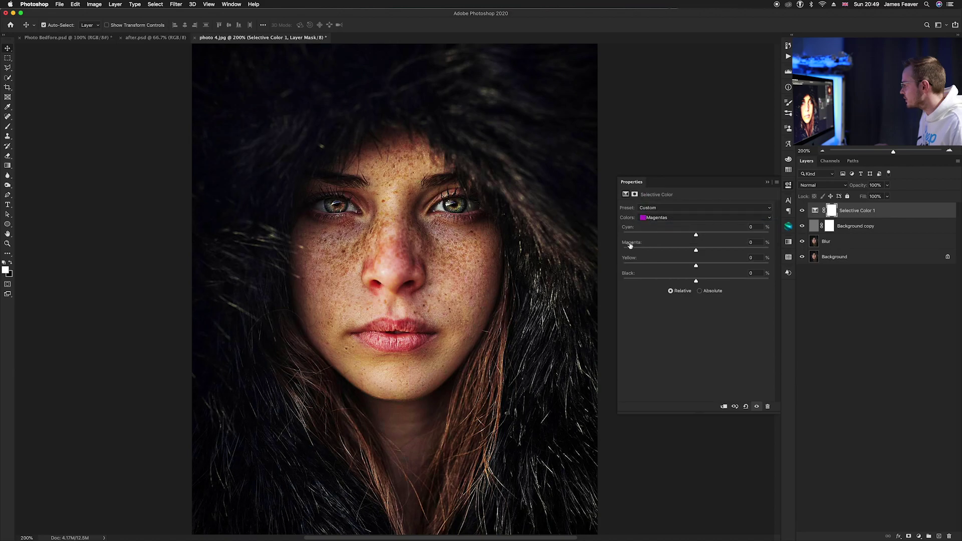
drag(695, 252, 776, 253)
click(667, 220)
click(666, 220)
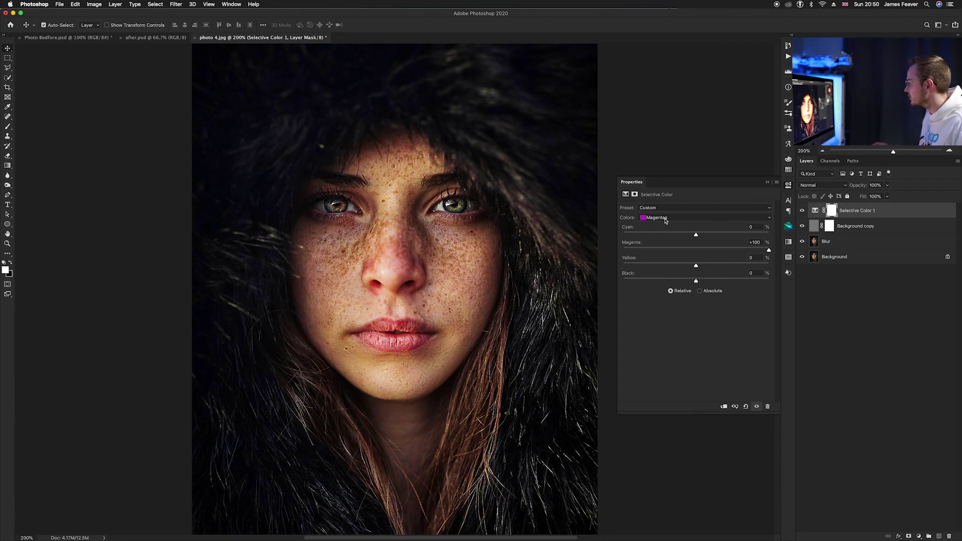
click(803, 211)
click(802, 211)
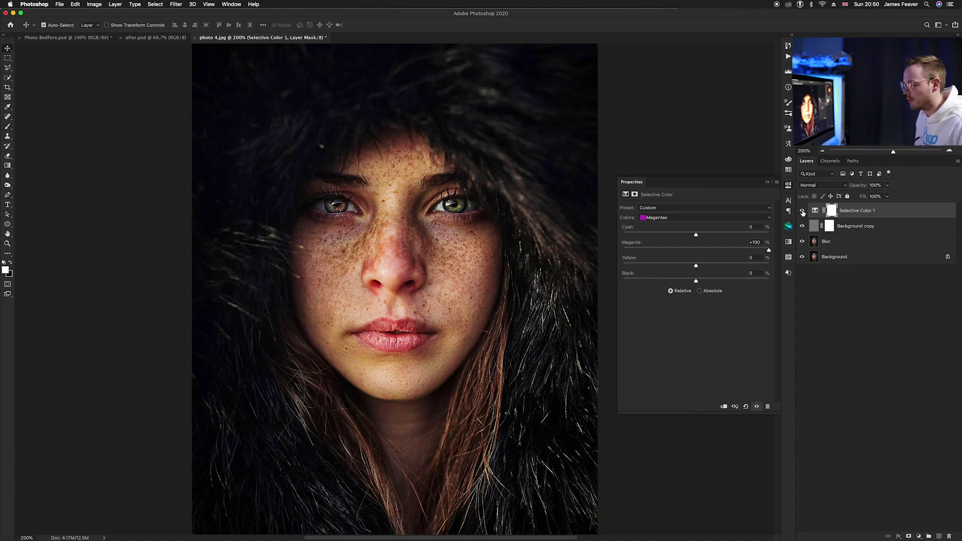
Reduce the Selective Color 1 layer's opacity to 75%.
click(815, 210)
click(789, 186)
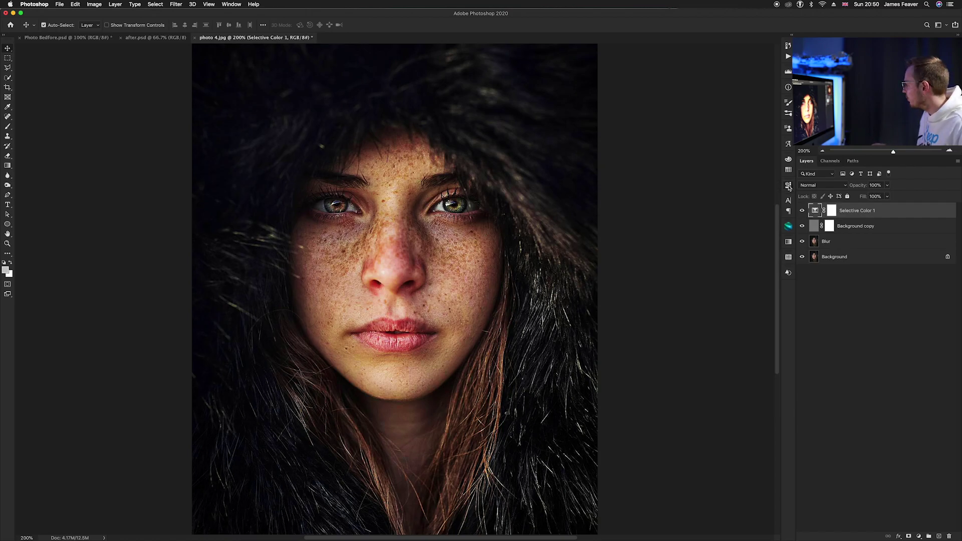
click(874, 185)
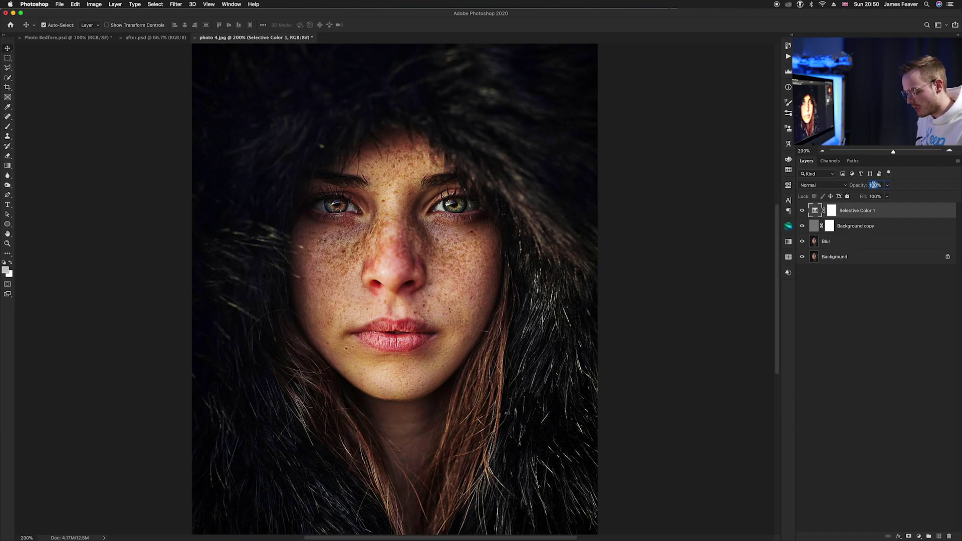
text(75)
key(Return)
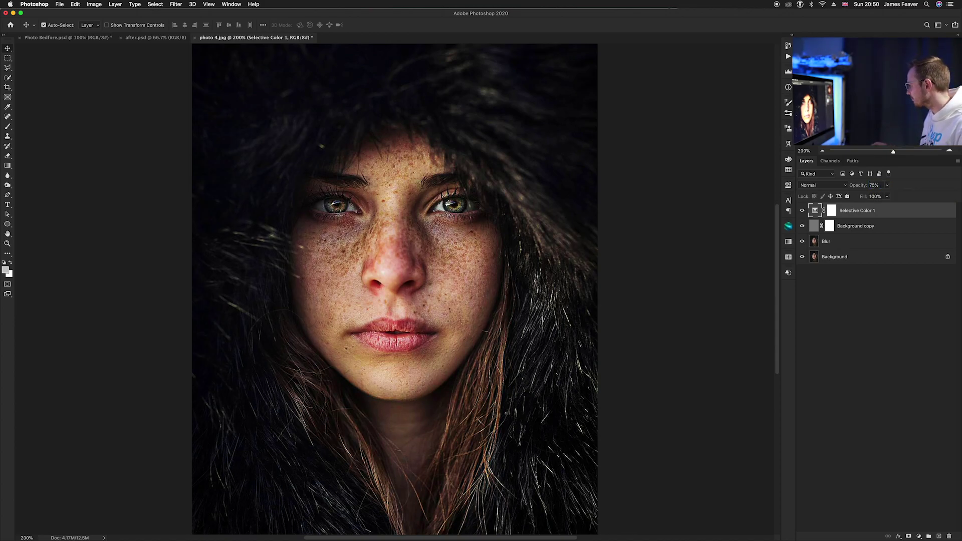
Create a Black & White adjustment layer at the top of the layer stack and set its blend mode to Luminosity.
click(870, 299)
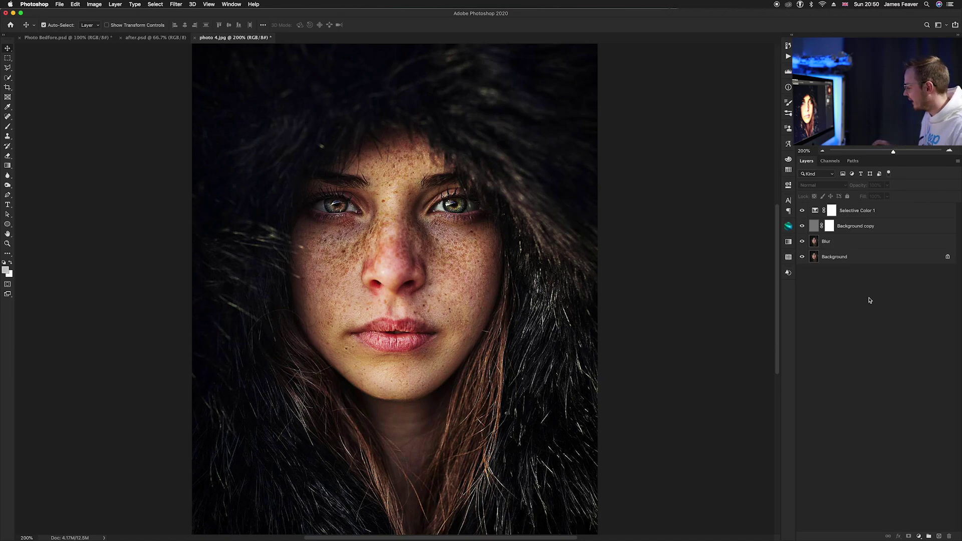
click(919, 537)
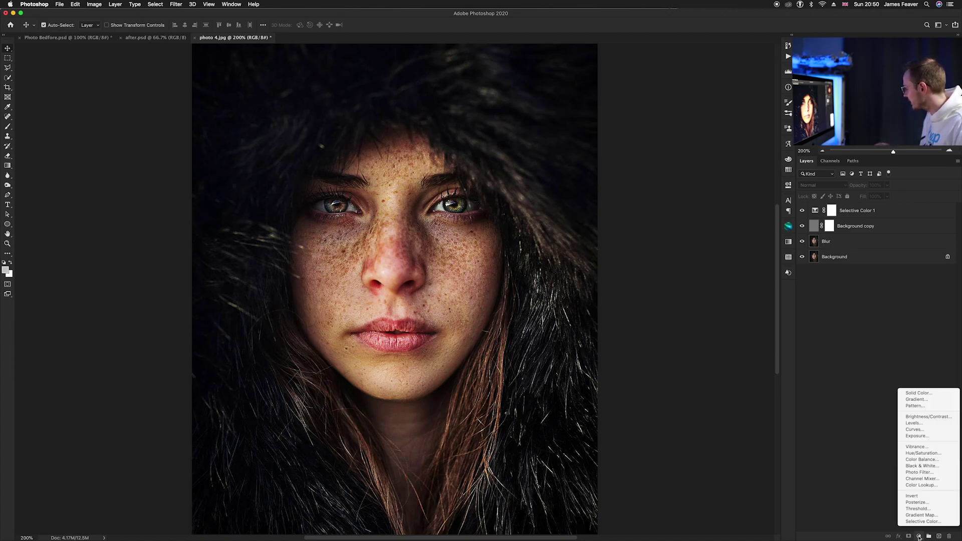
click(917, 467)
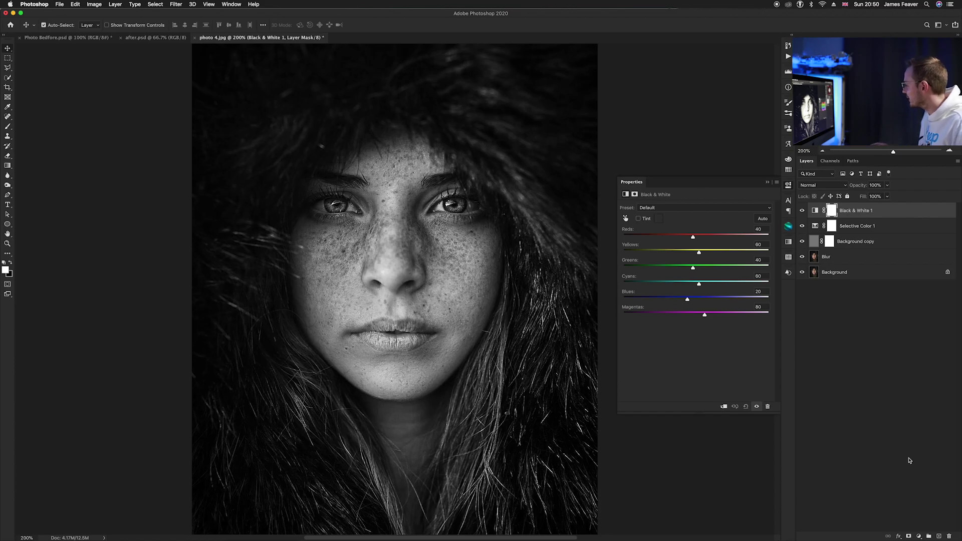
click(808, 186)
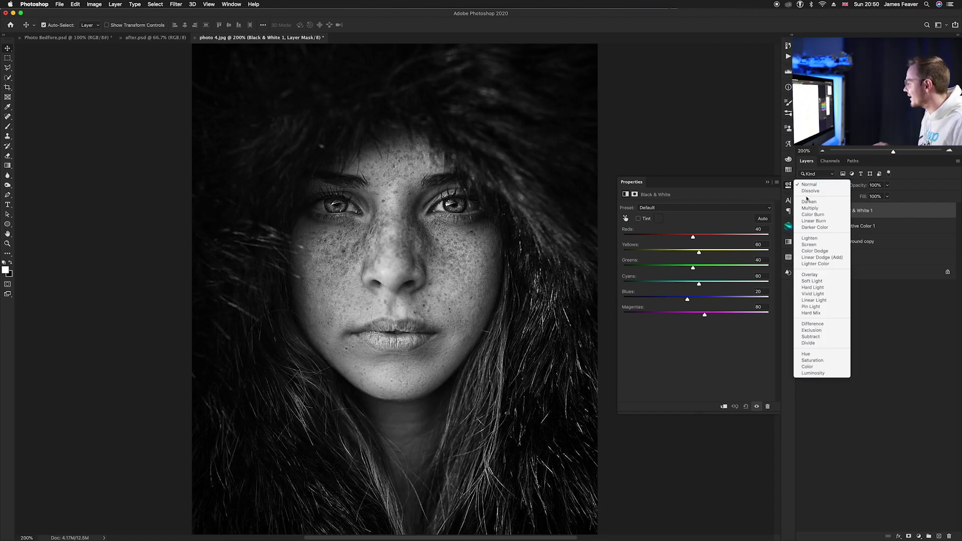
click(822, 374)
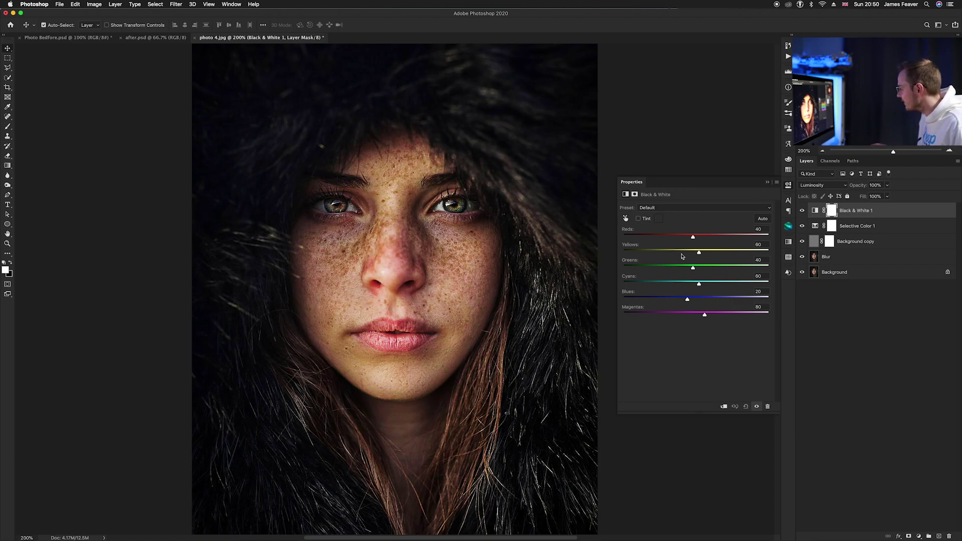
Set the Yellows to -32 in the Black & White adjustment and invert its layer mask to black.
drag(699, 255, 673, 253)
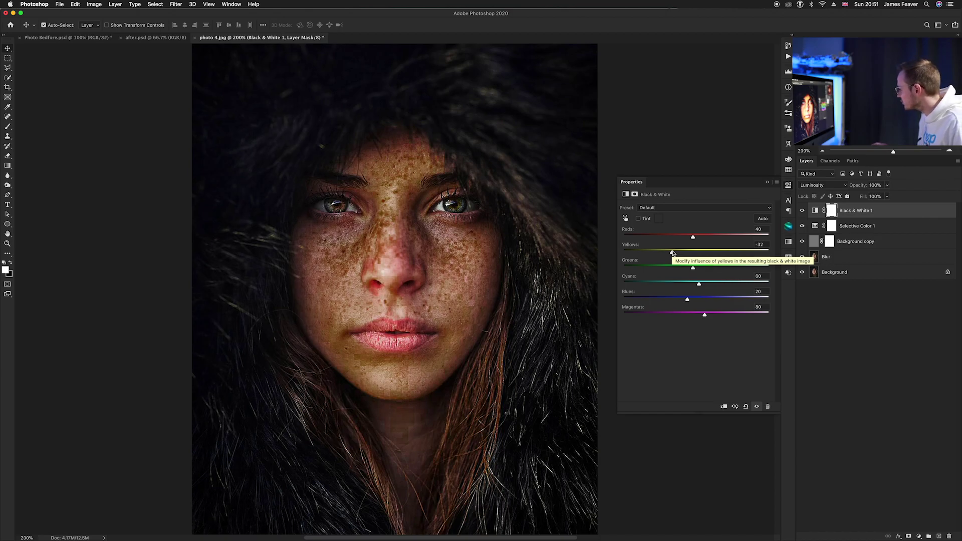
click(830, 210)
key(ctrl+i)
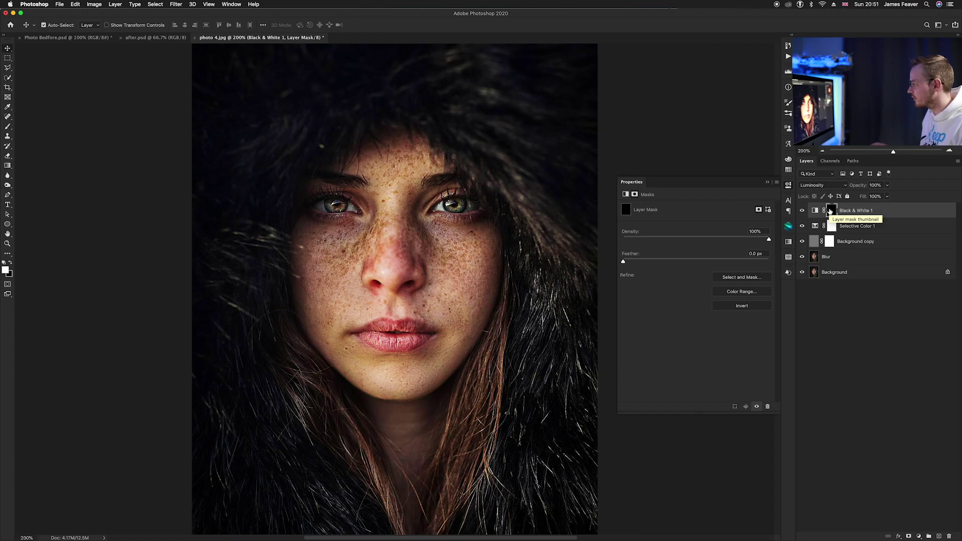
click(789, 187)
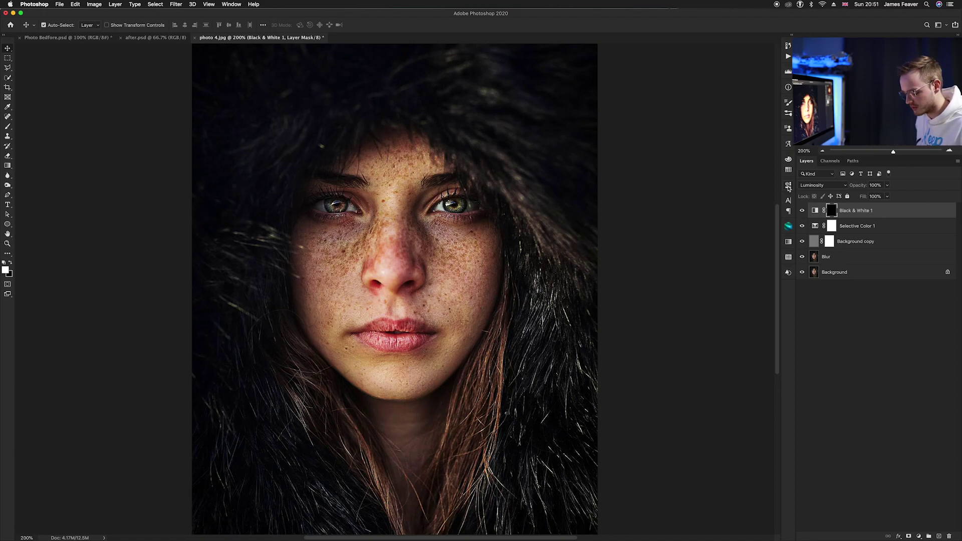
Paint white over the face on the Black & White mask with a 256 px brush at 50% opacity and compare before and after.
key(b)
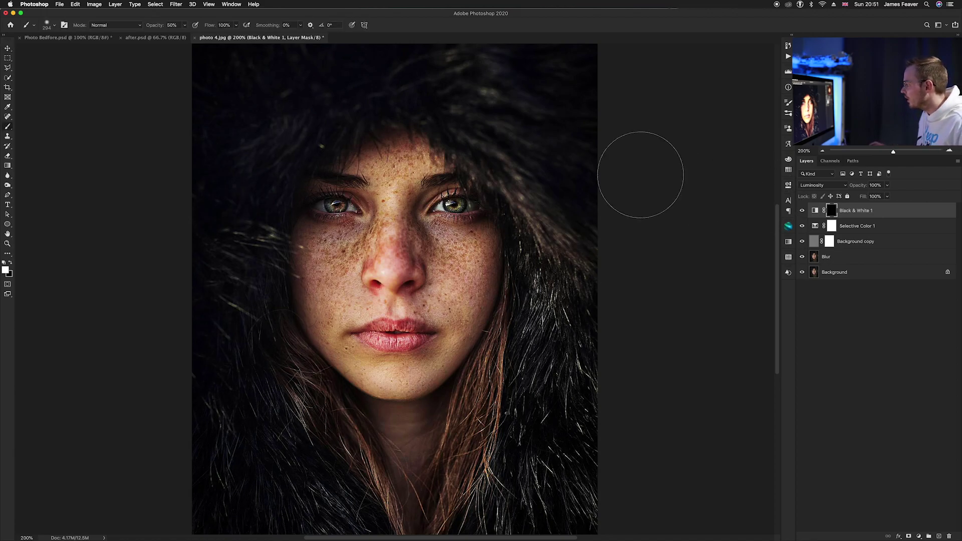
drag(435, 273, 415, 253)
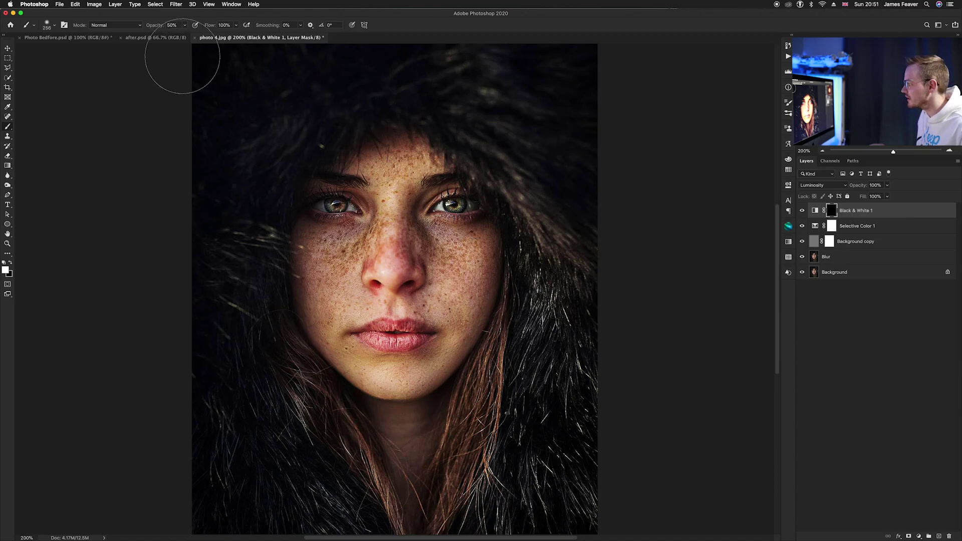
mouse_move(454, 250)
mouse_down()
mouse_move(457, 278)
mouse_move(492, 300)
mouse_move(416, 221)
mouse_move(396, 241)
mouse_move(346, 236)
mouse_move(326, 265)
mouse_move(301, 250)
mouse_move(321, 294)
mouse_up()
mouse_move(351, 160)
mouse_down()
mouse_move(411, 150)
mouse_move(465, 266)
mouse_move(460, 370)
mouse_move(461, 361)
mouse_move(346, 371)
mouse_move(298, 319)
mouse_move(334, 419)
mouse_move(416, 411)
mouse_up()
click(803, 213)
click(802, 215)
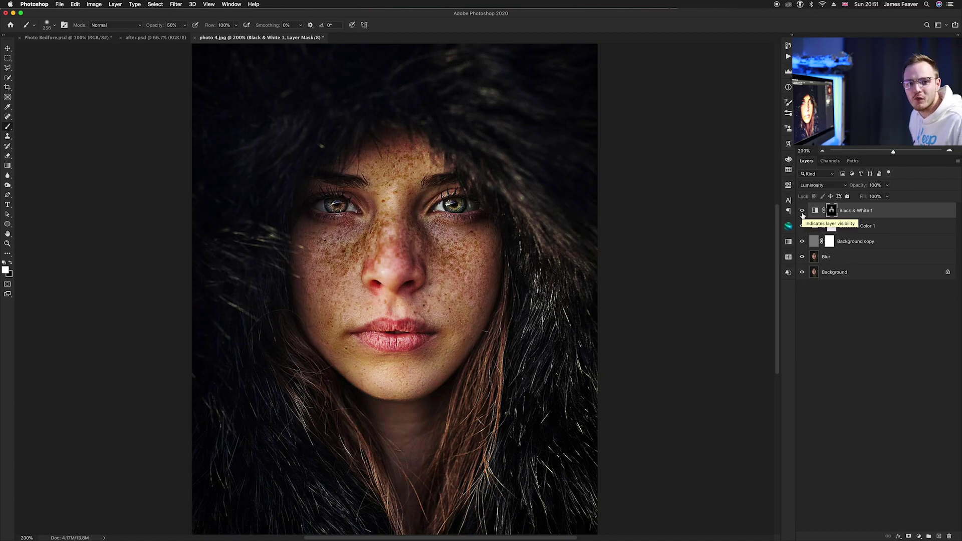
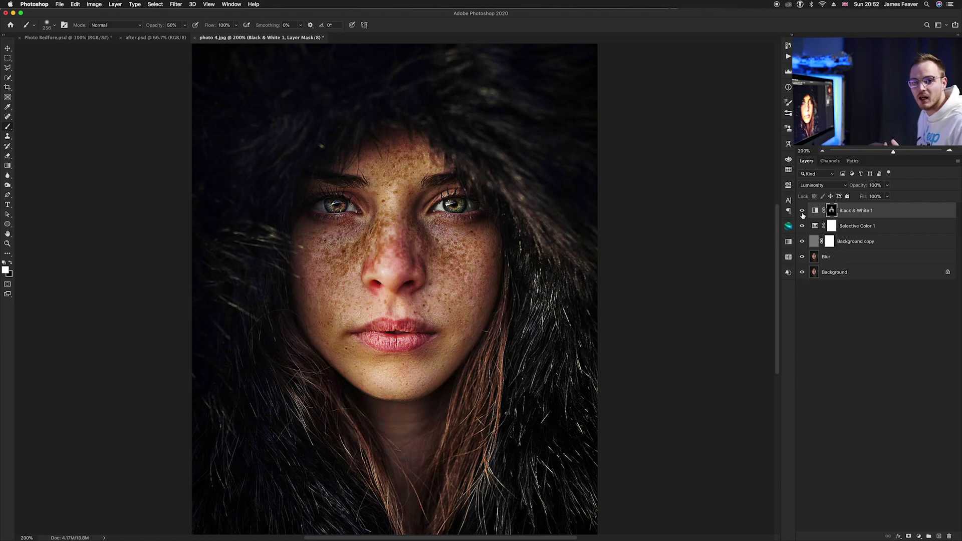
Create a Gradient fill layer above the Black & White 1 layer.
click(846, 361)
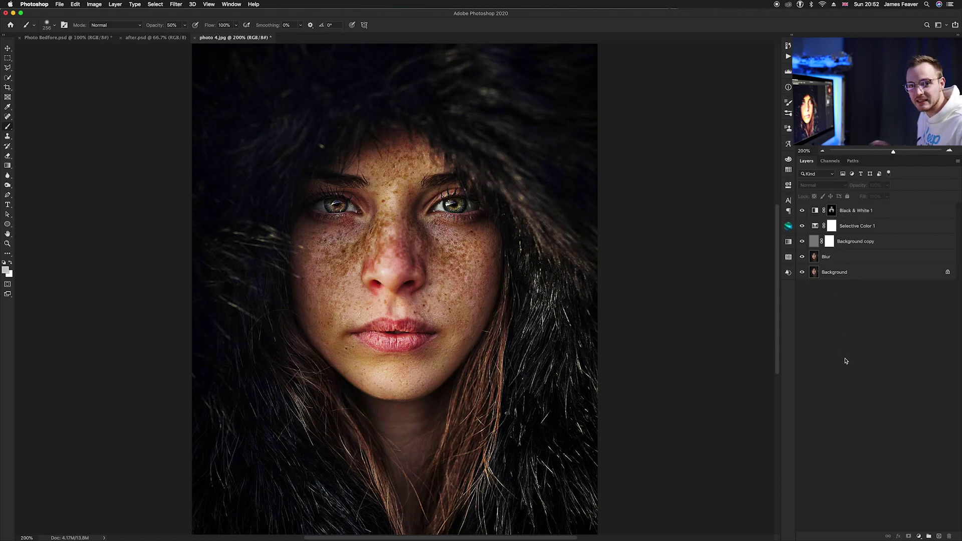
click(919, 537)
click(918, 399)
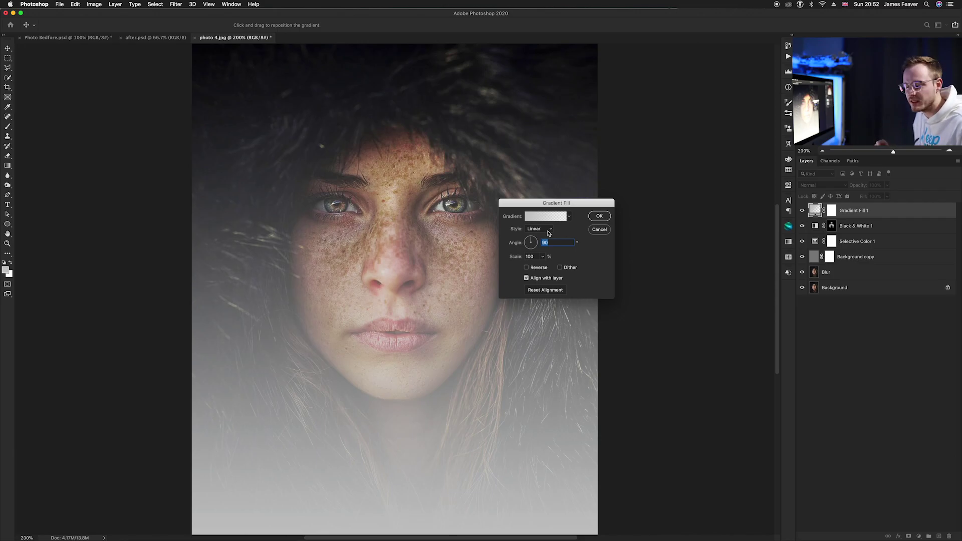
Edit the fill's gradient and set both its start and end color stops to black (000000).
click(545, 216)
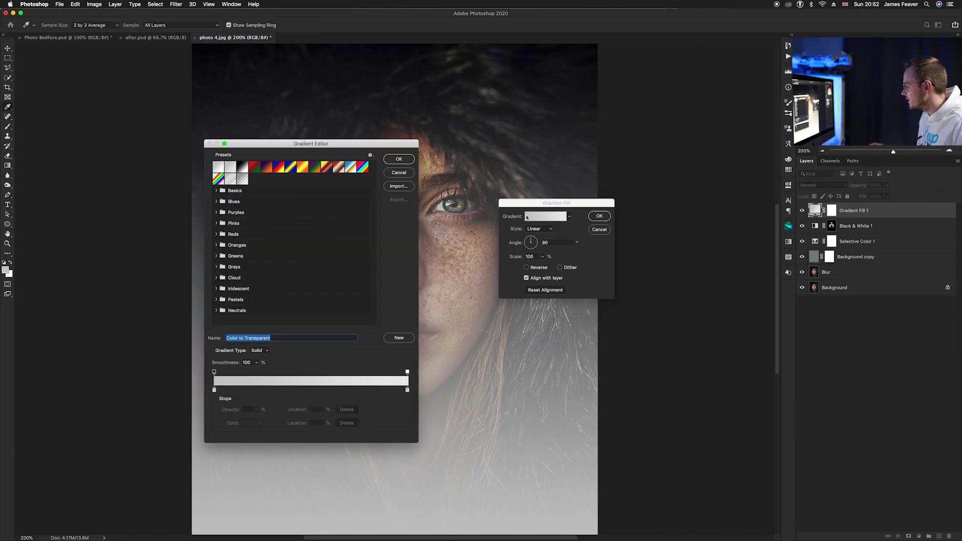
click(214, 390)
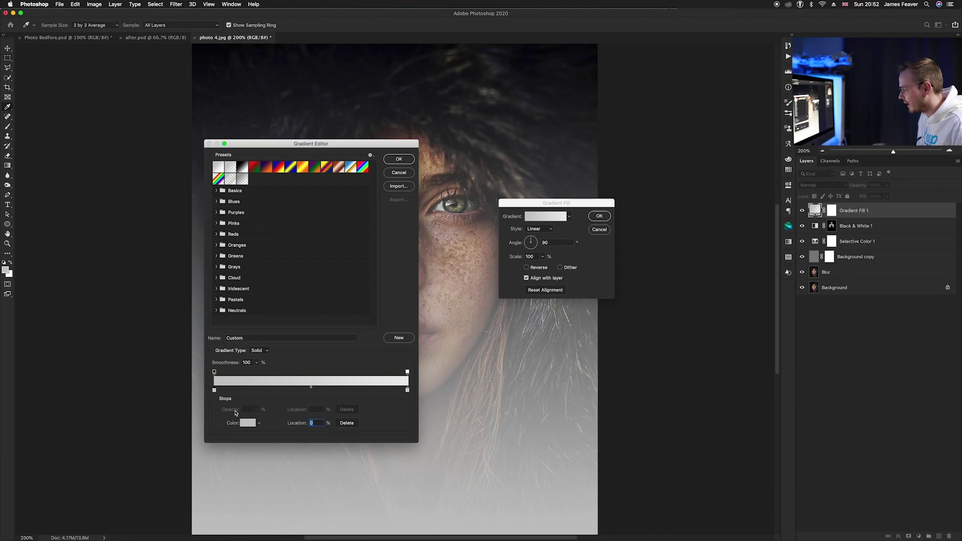
click(252, 422)
text(000000)
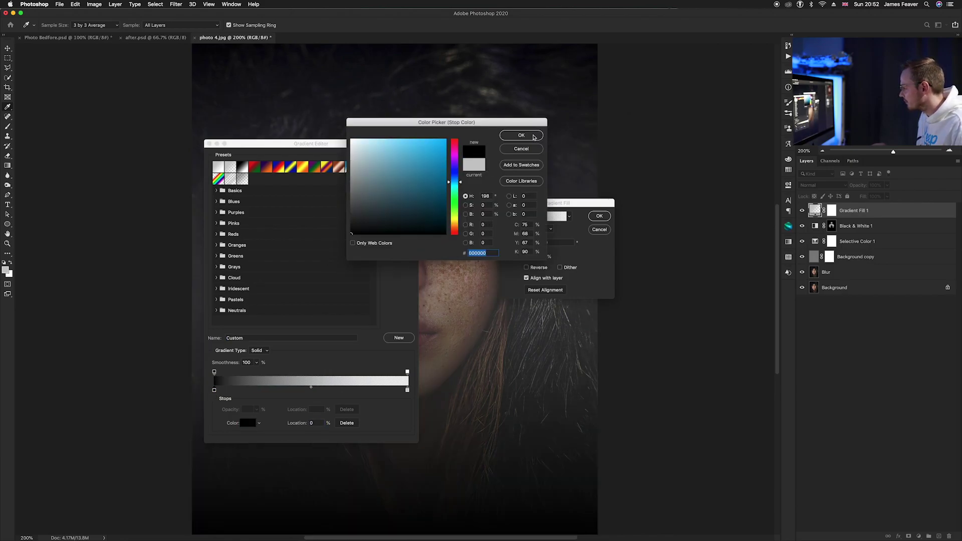
key(Return)
click(408, 390)
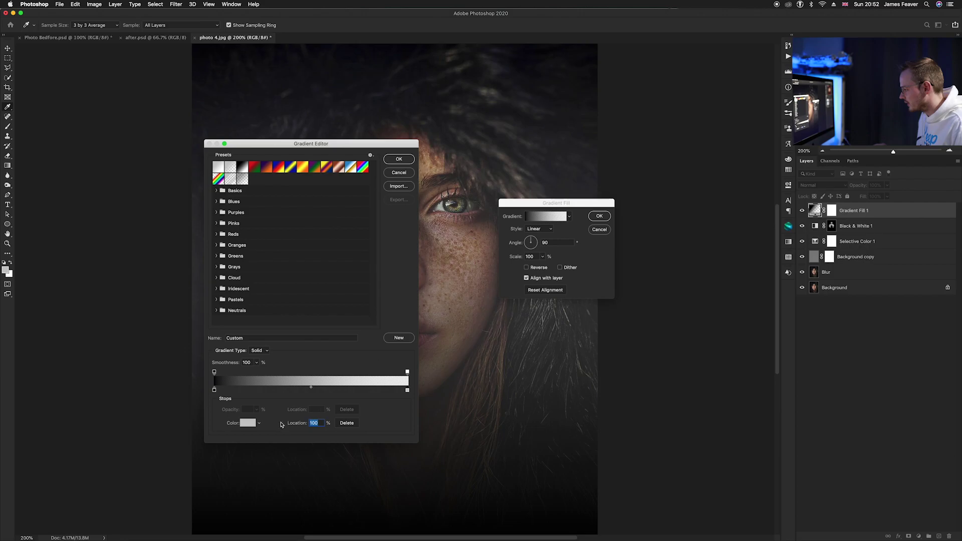
click(248, 423)
text(000000)
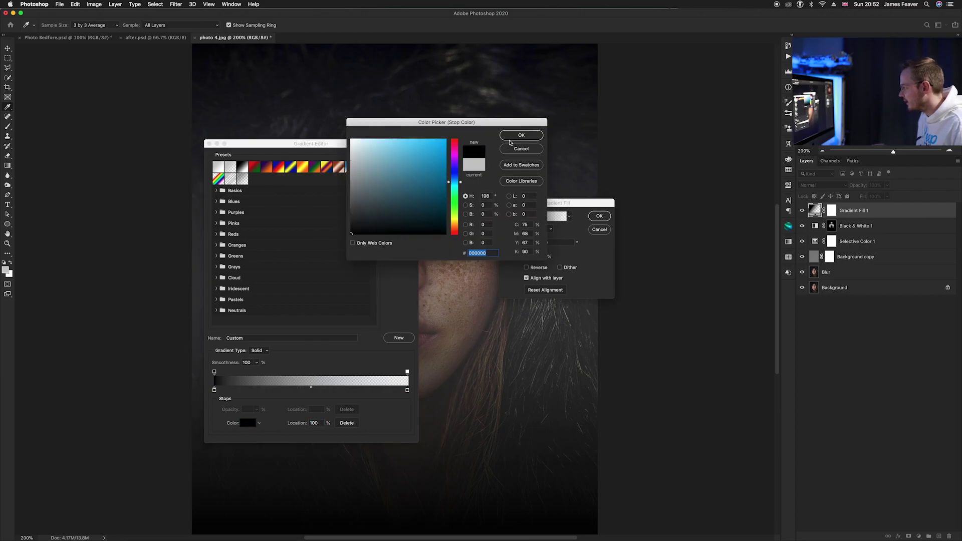
key(Return)
Set the opacity stop at the gradient's 100% location to 0%.
click(408, 372)
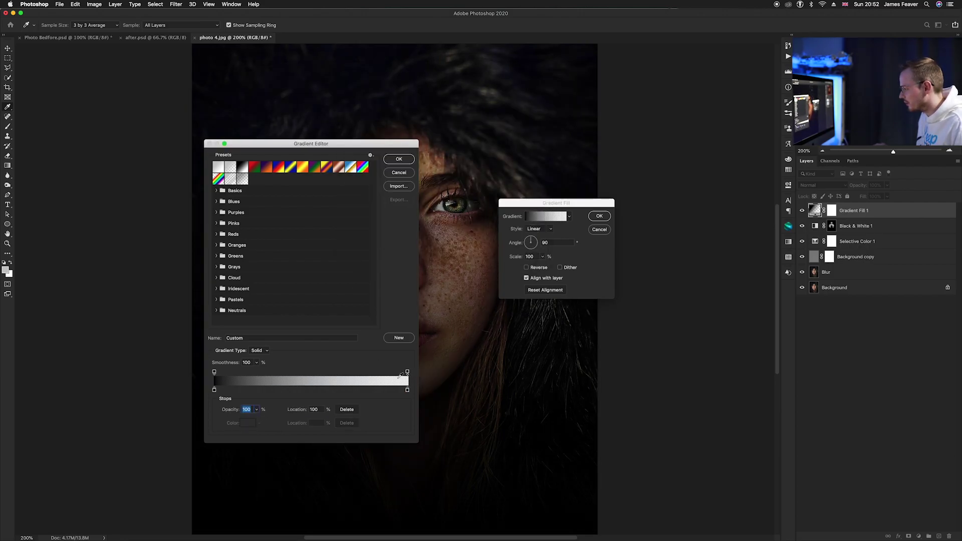
text(0)
click(408, 372)
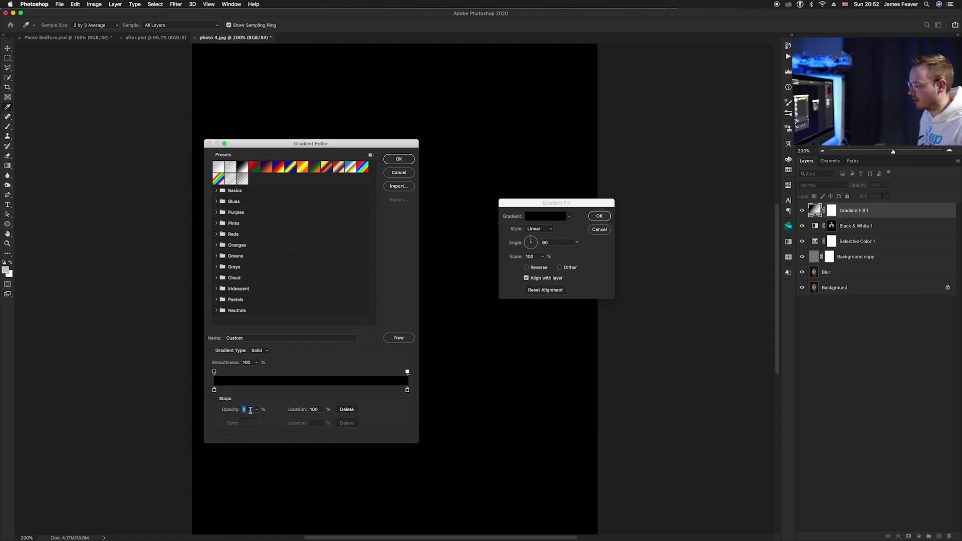
Apply the edited black-to-transparent gradient to the gradient fill.
text(100)
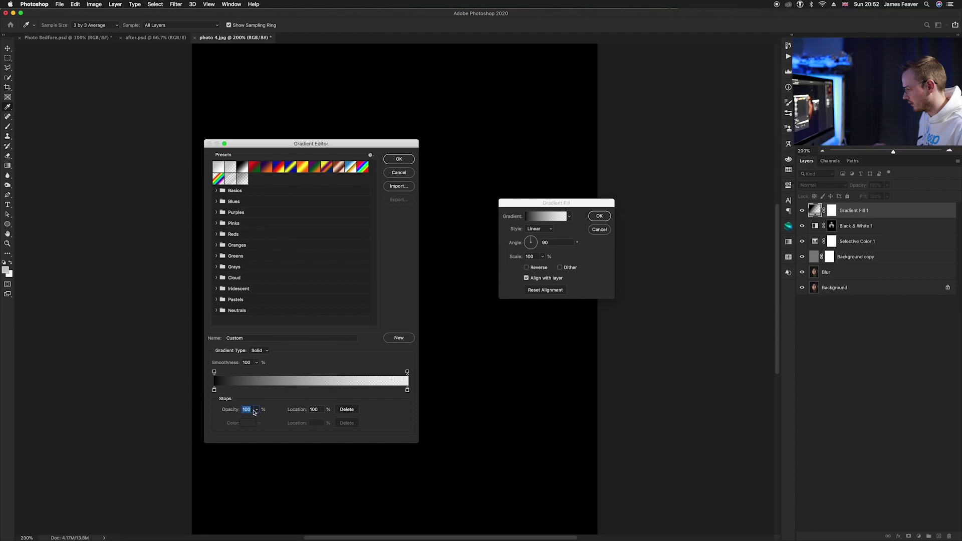
click(399, 159)
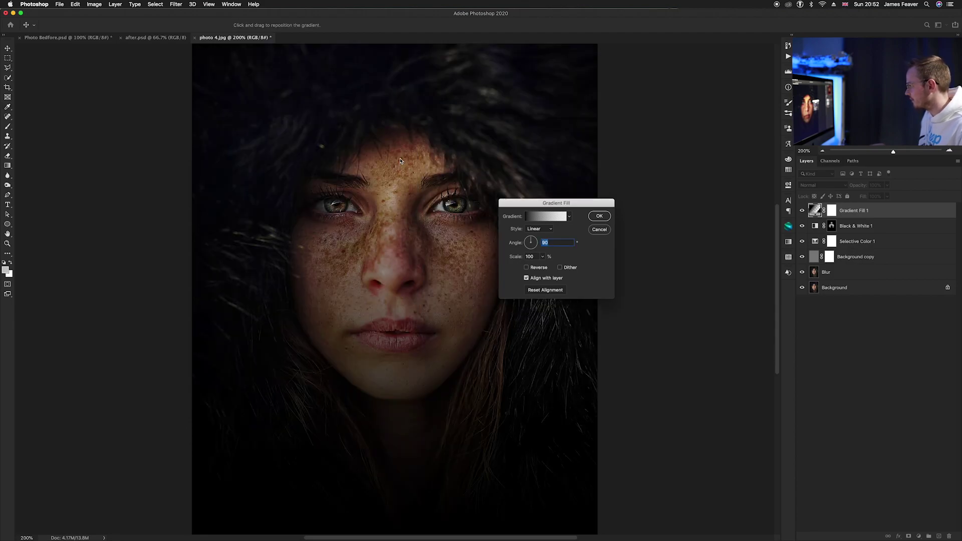
drag(584, 206, 537, 219)
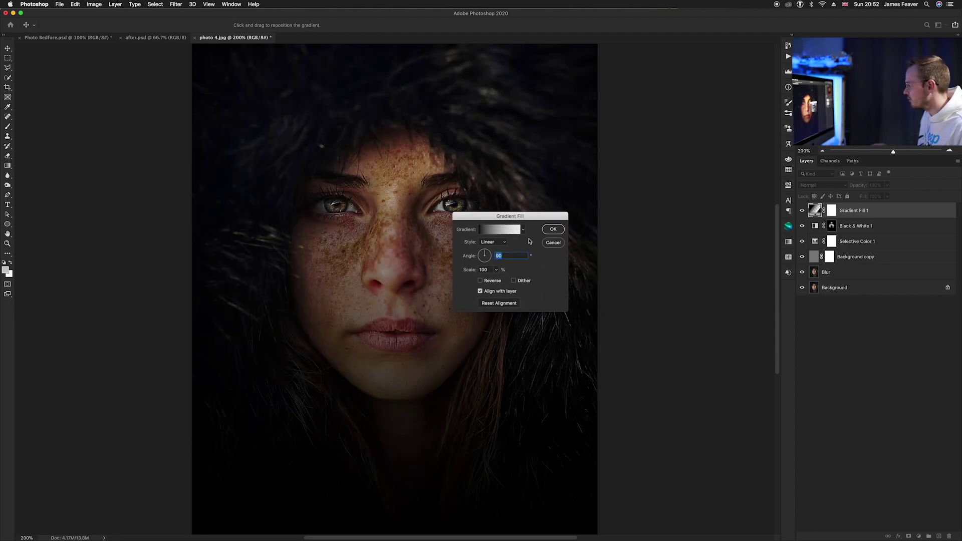
Set the gradient fill to Radial style at 300% scale, reverse it, and apply the settings.
click(487, 244)
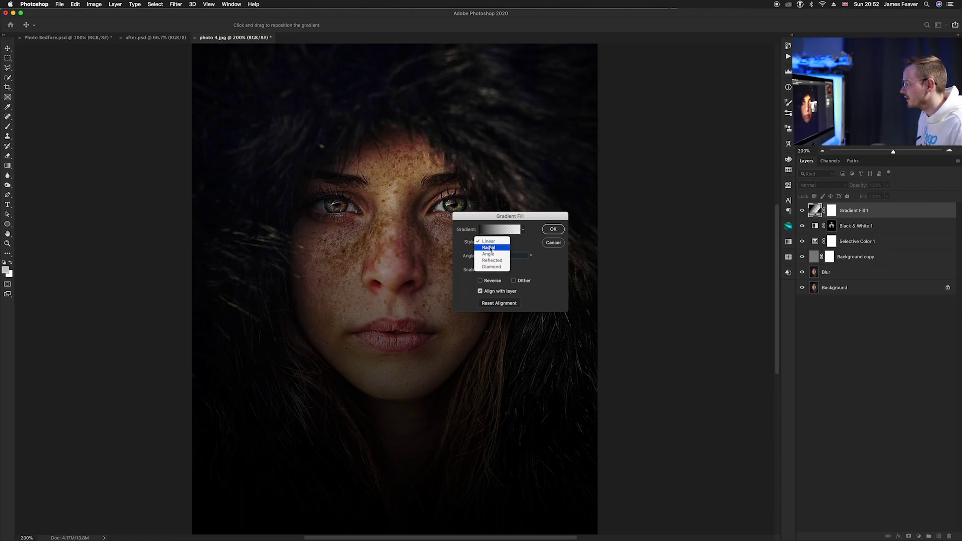
click(490, 247)
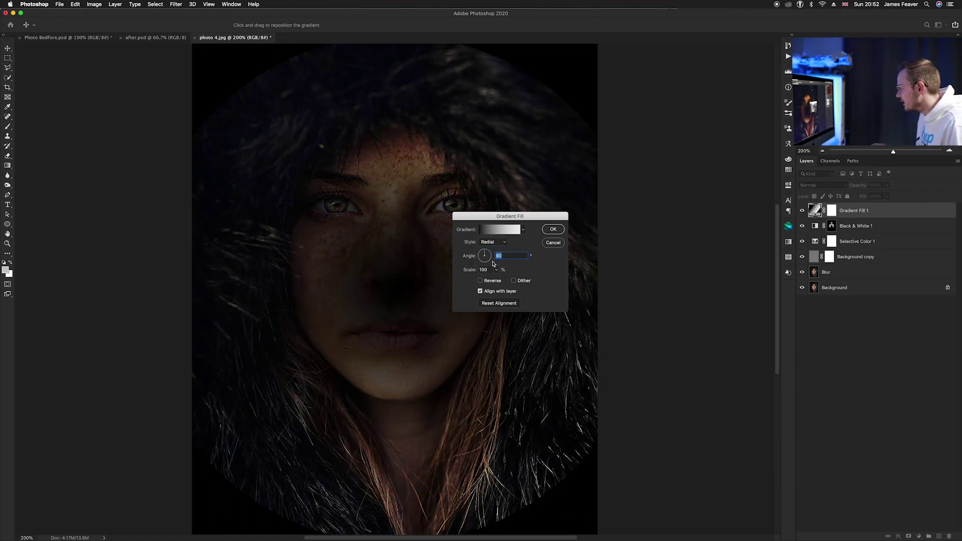
click(489, 271)
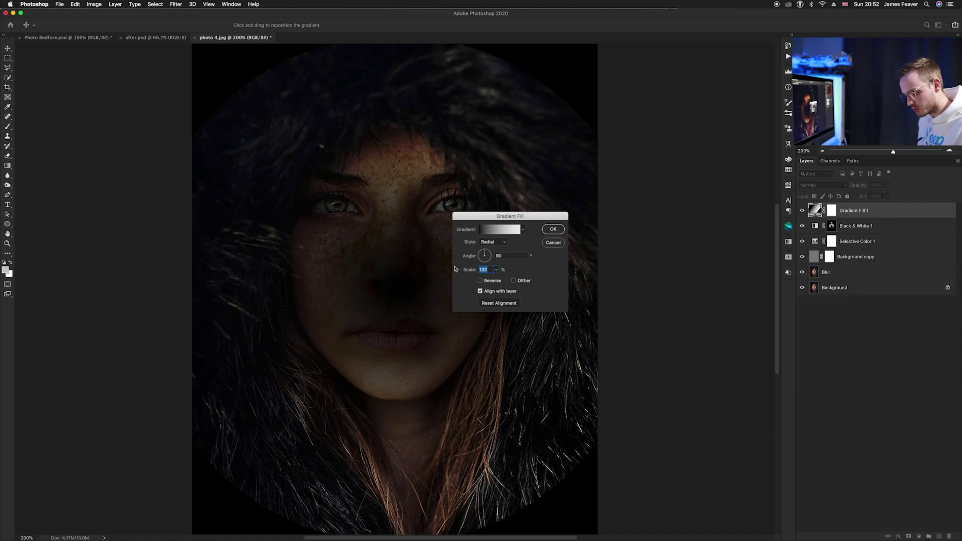
text(300)
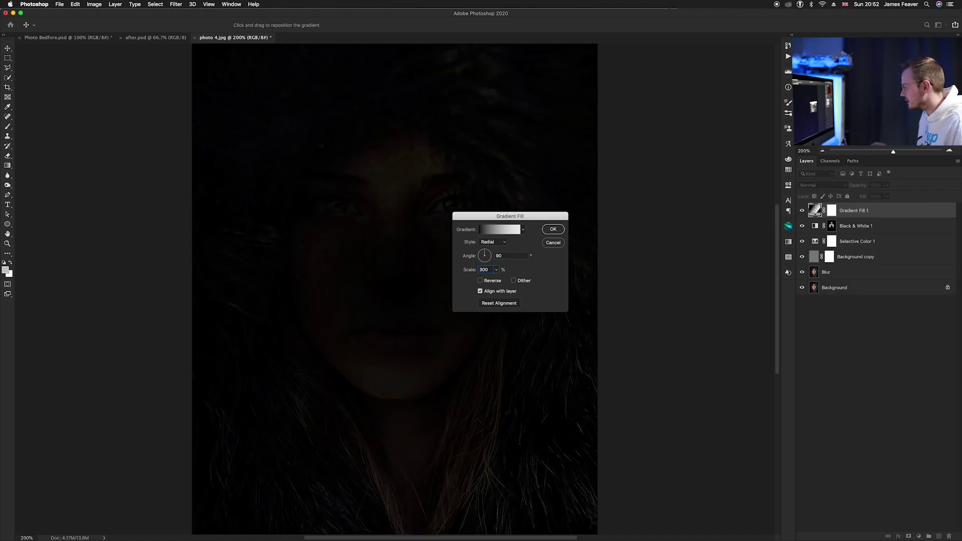
click(481, 281)
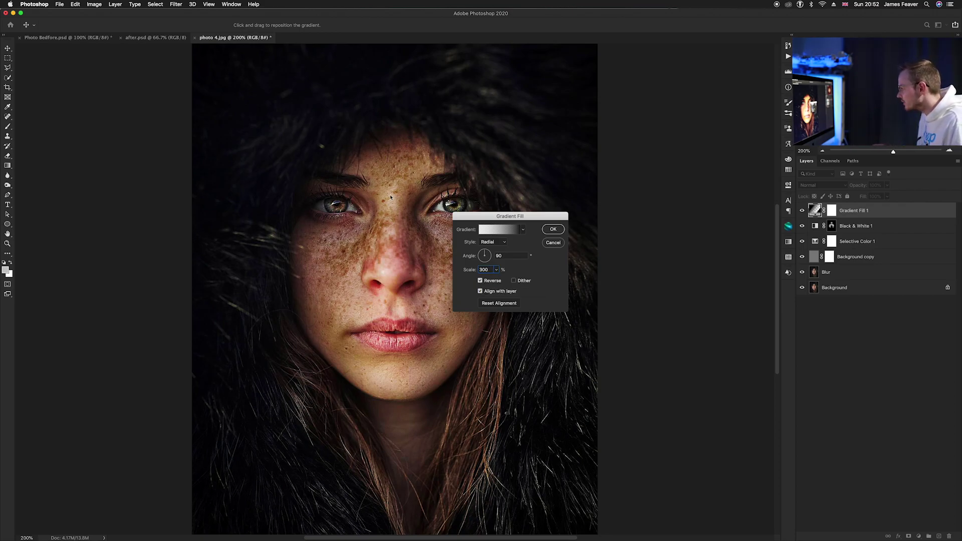
click(554, 229)
Reposition the radial gradient over the face and compare the image with and without the Gradient Fill 1 layer.
double_click(815, 211)
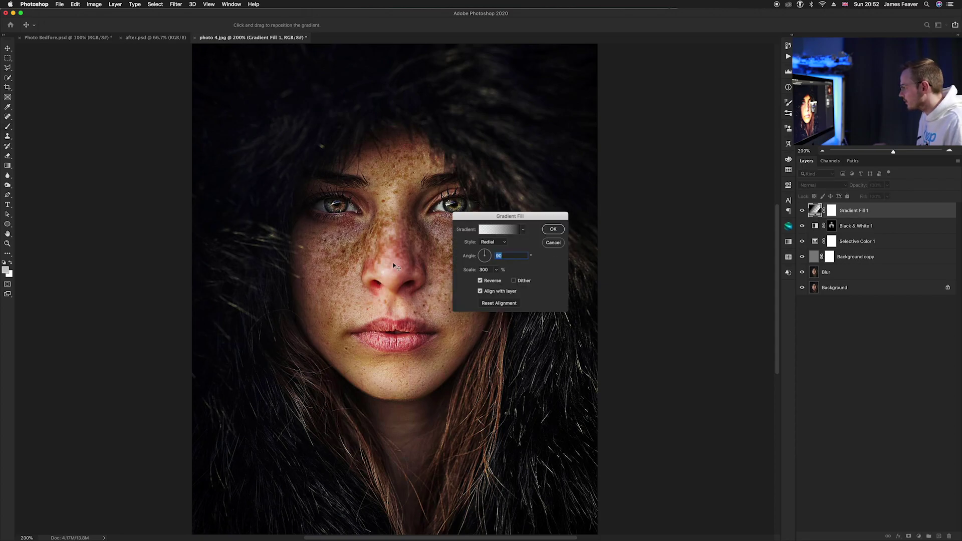
drag(296, 187, 391, 232)
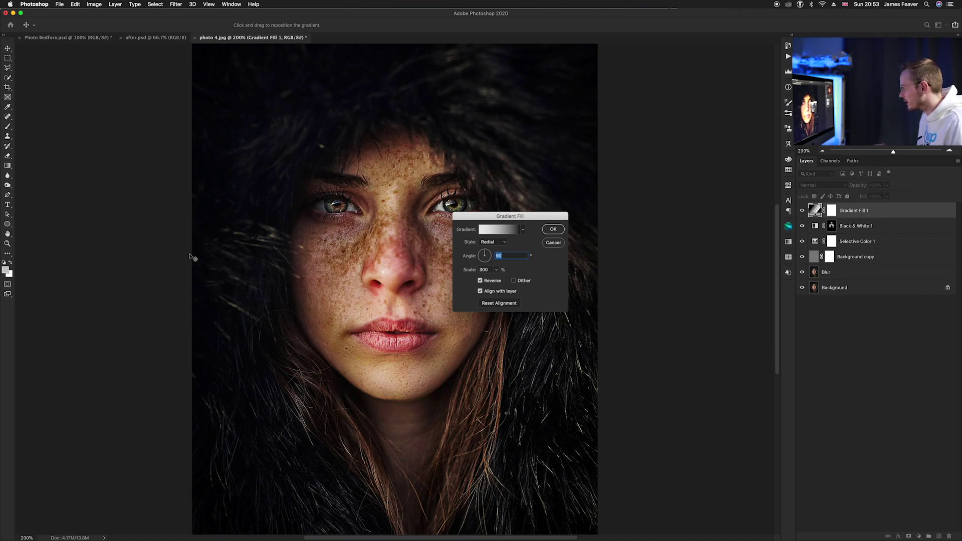
click(553, 229)
key(b)
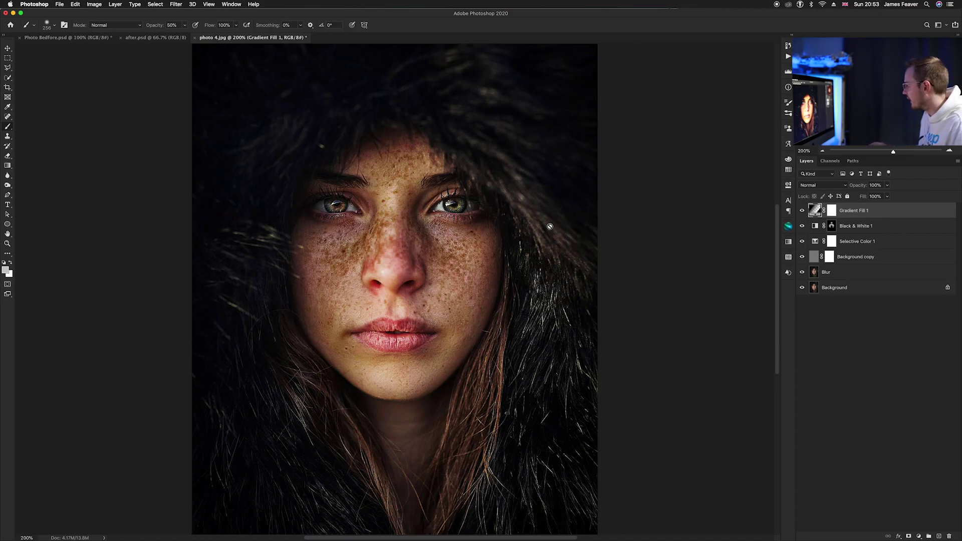
click(802, 211)
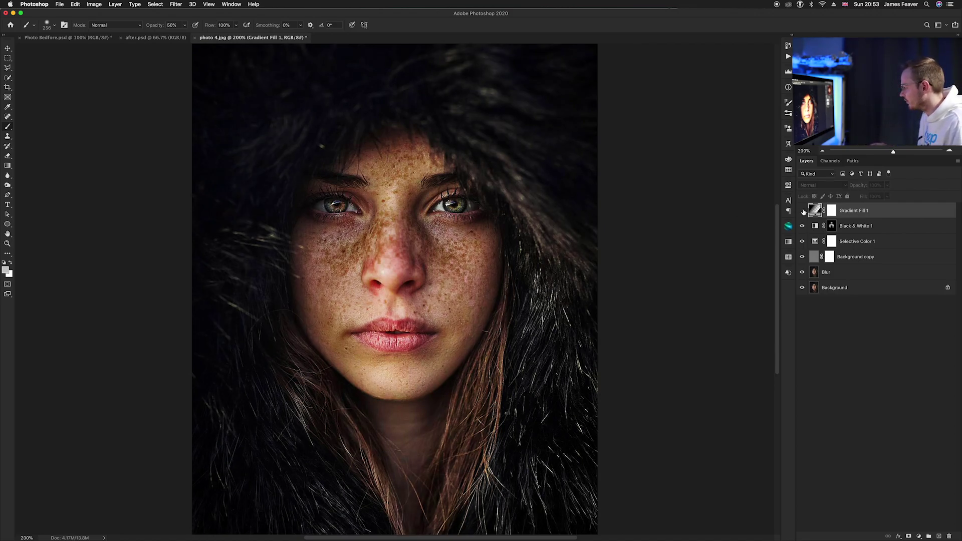
click(803, 211)
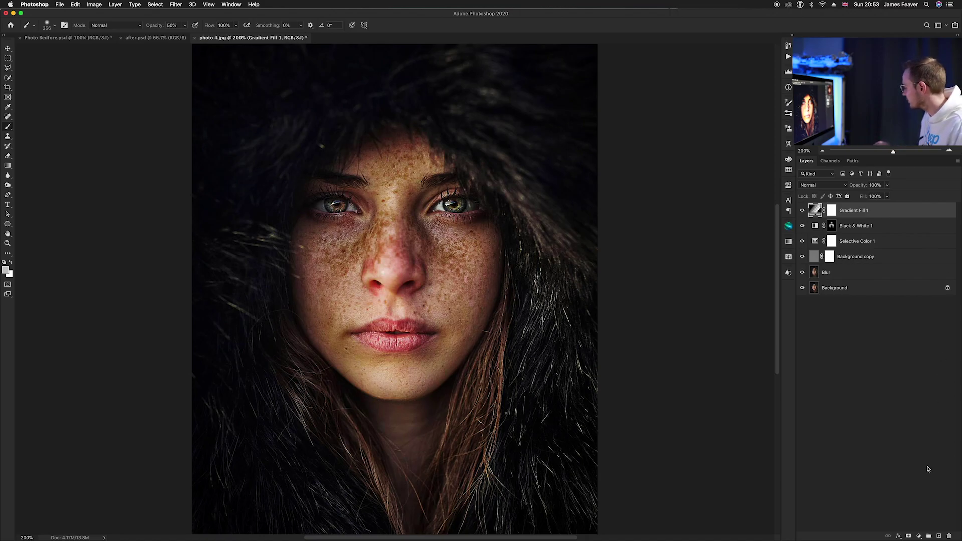
Create a Solid Color fill layer in bright orange above the Gradient Fill 1 layer.
click(919, 536)
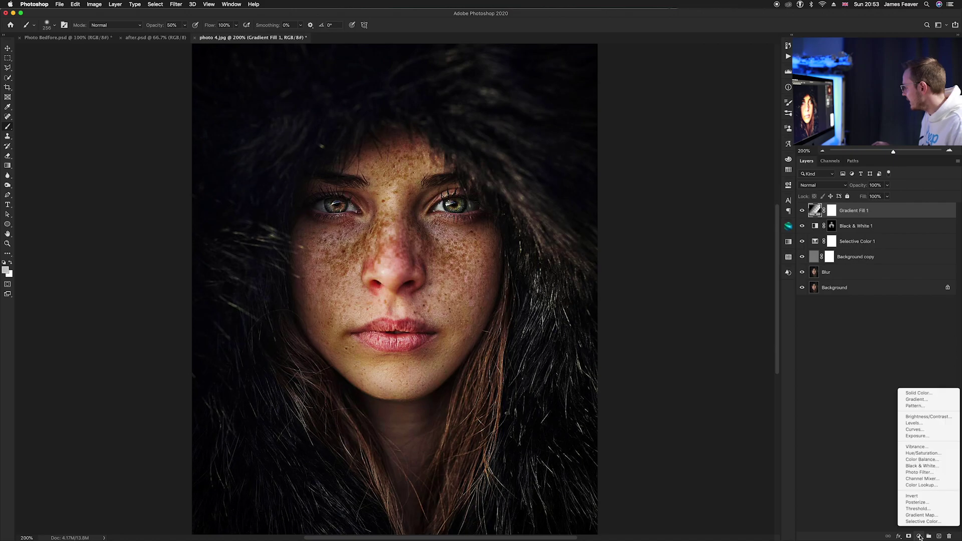
click(917, 394)
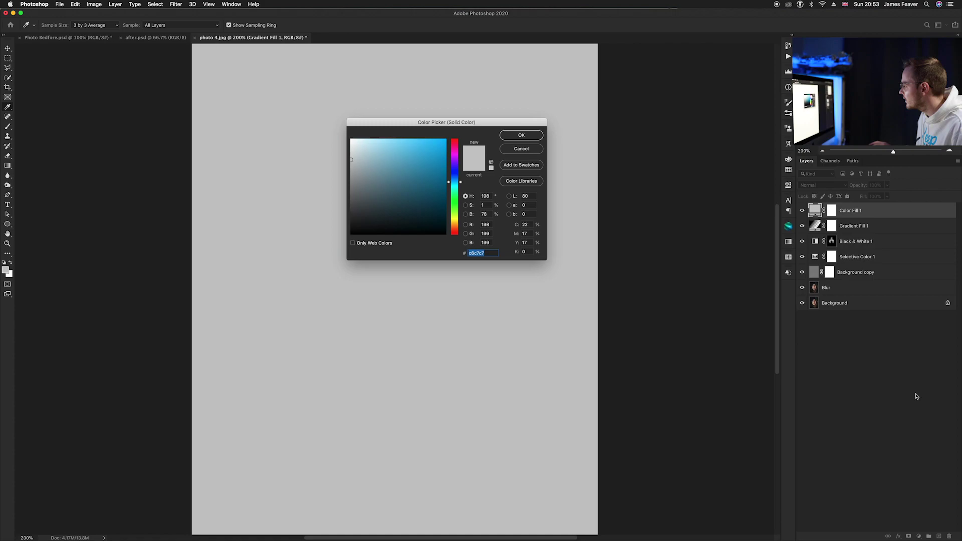
drag(458, 217, 460, 222)
click(443, 138)
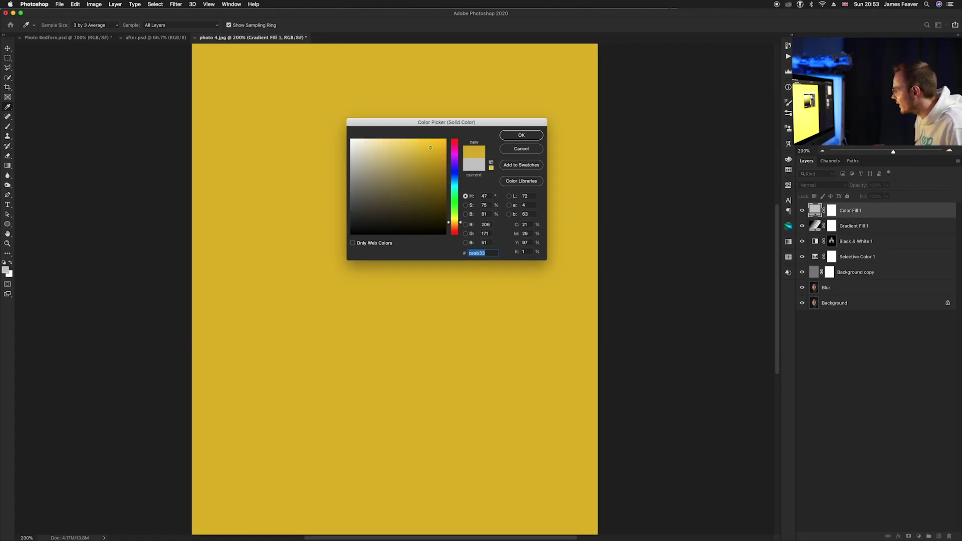
drag(443, 138, 446, 139)
drag(461, 223, 461, 225)
click(511, 132)
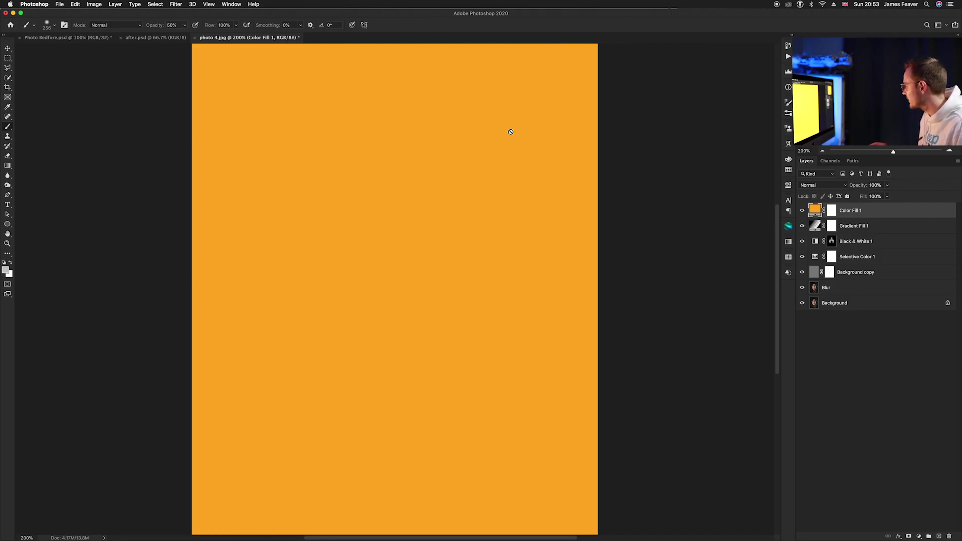
Set the Color Fill 1 layer to Soft Light blending at 10% opacity.
click(812, 186)
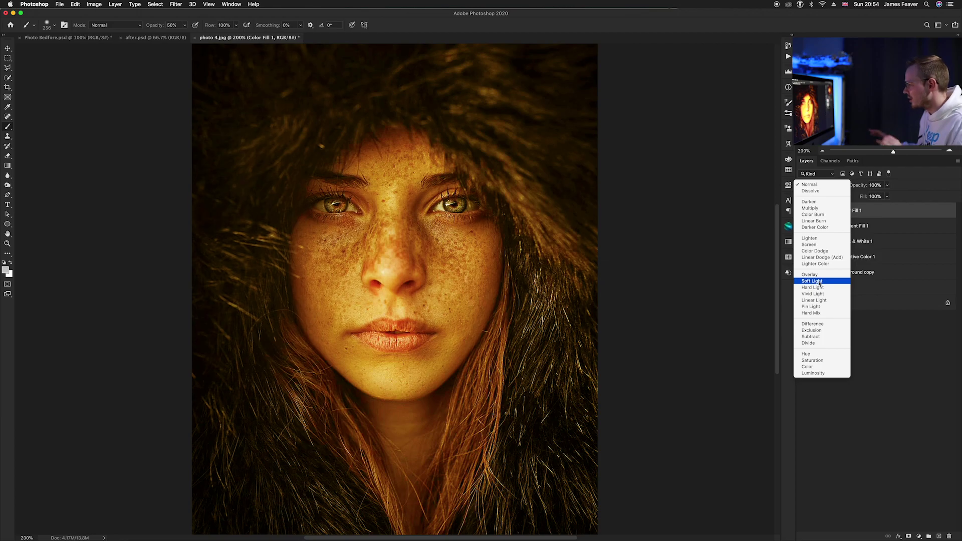
click(820, 282)
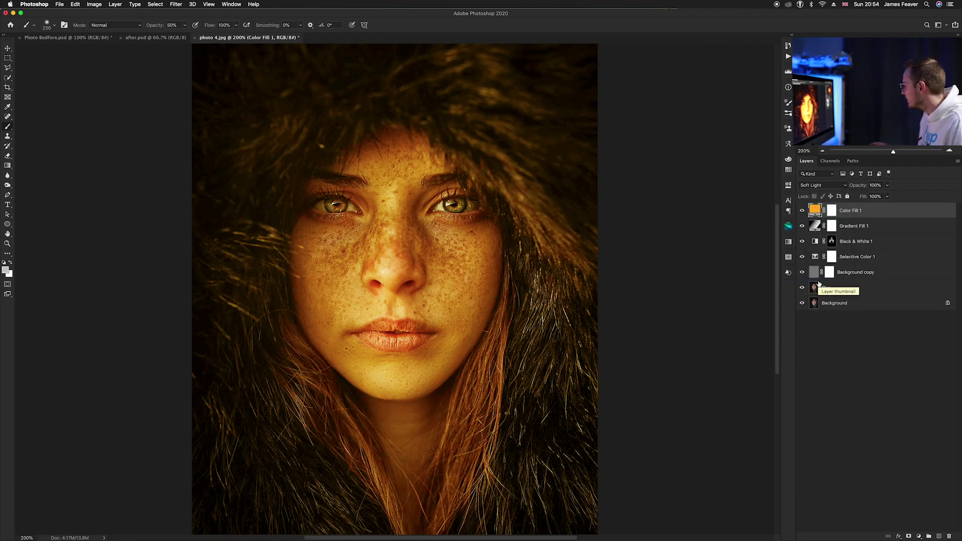
drag(858, 185, 656, 192)
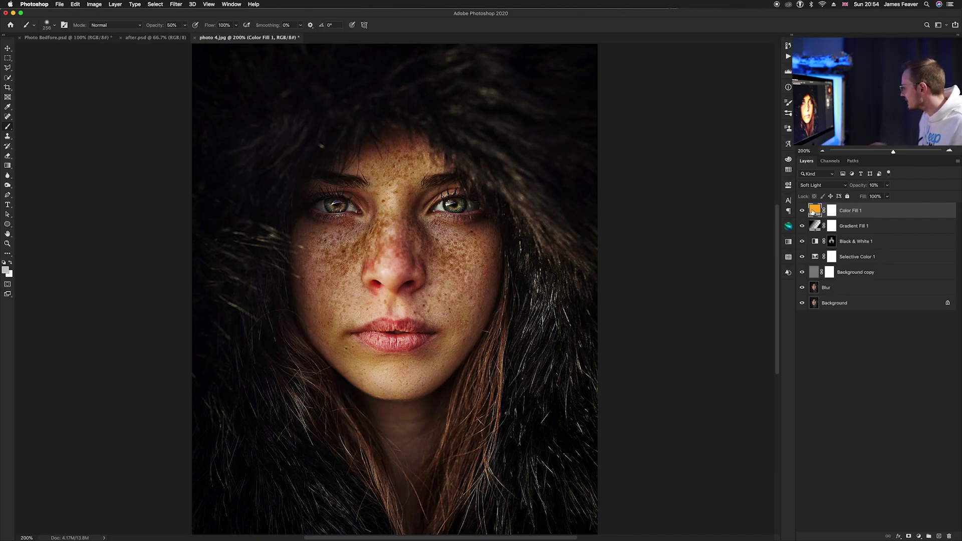
Group all layers from Color Fill 1 down to Blur and compare the image with and without the group.
shift+click(815, 288)
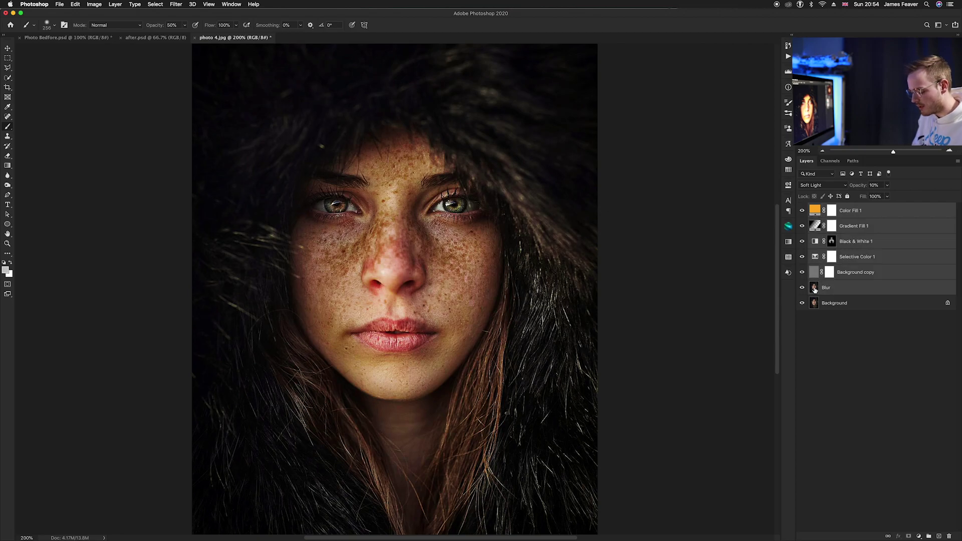
key(super+g)
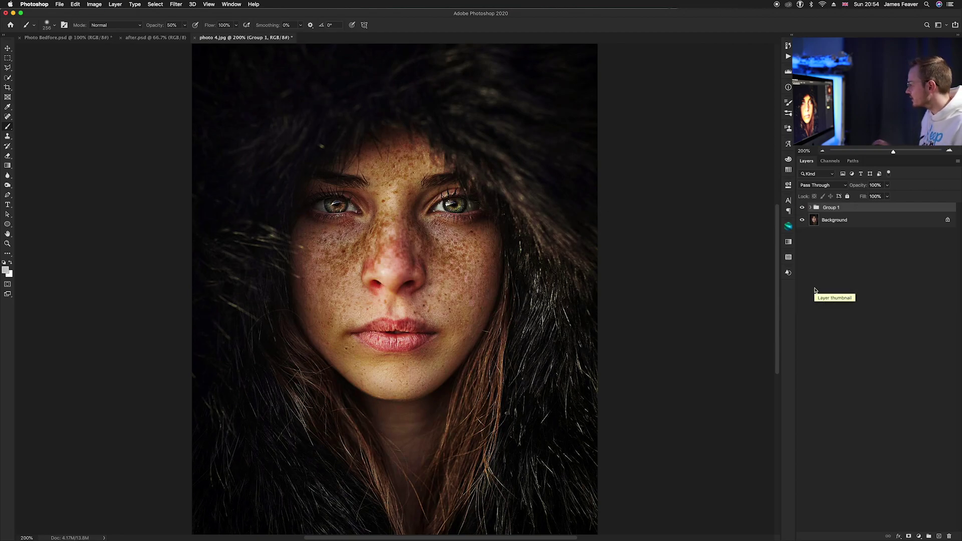
click(803, 207)
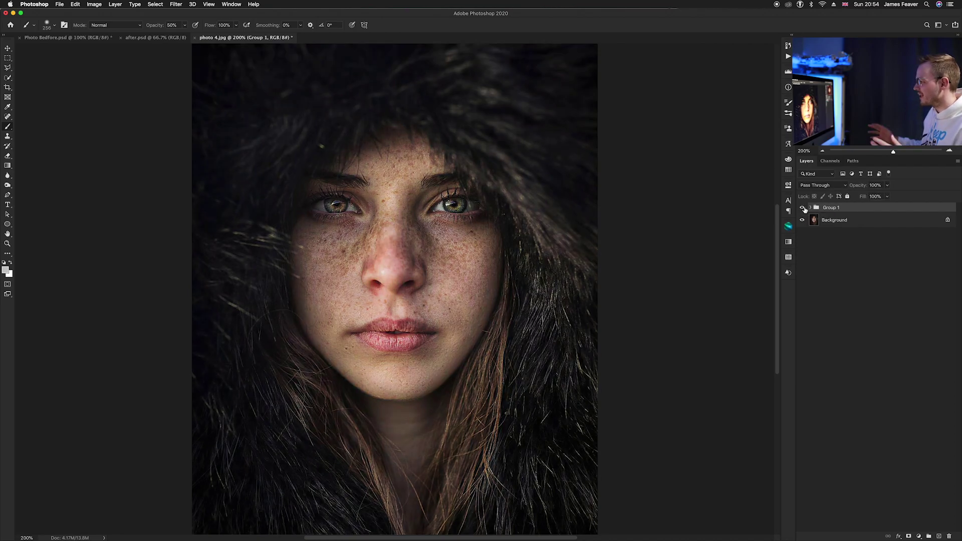
click(802, 208)
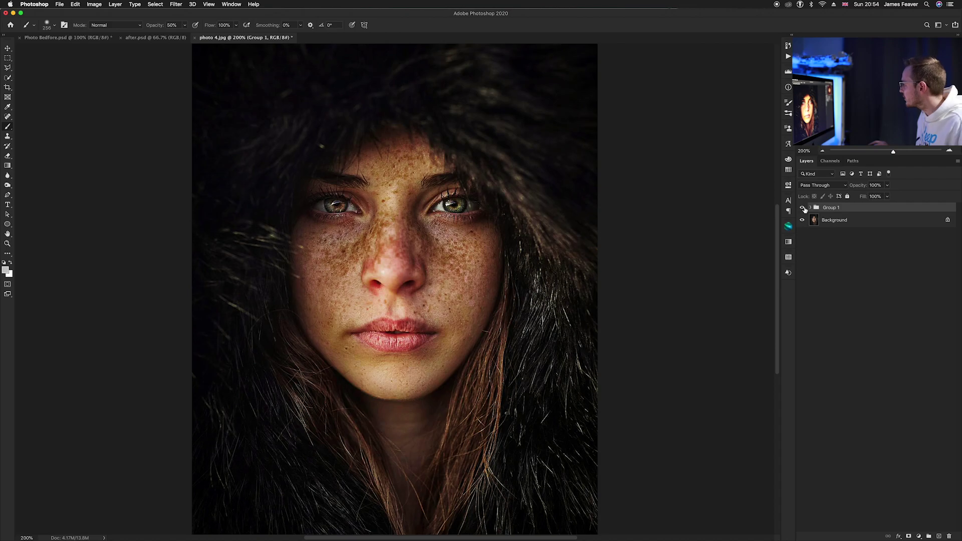
Delete the enhance portraits action set and remove the Group 1 layer group from the photo.
click(790, 58)
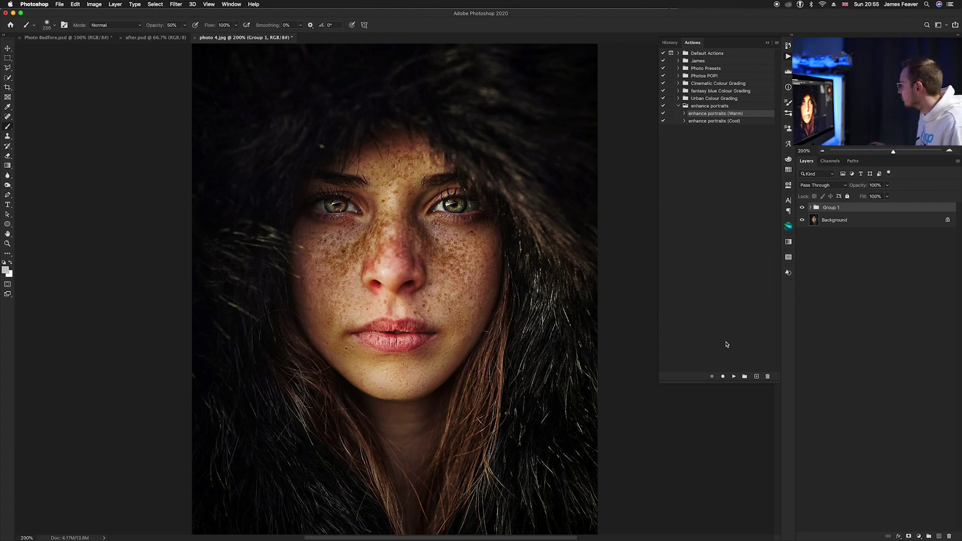
click(706, 106)
drag(704, 108, 767, 377)
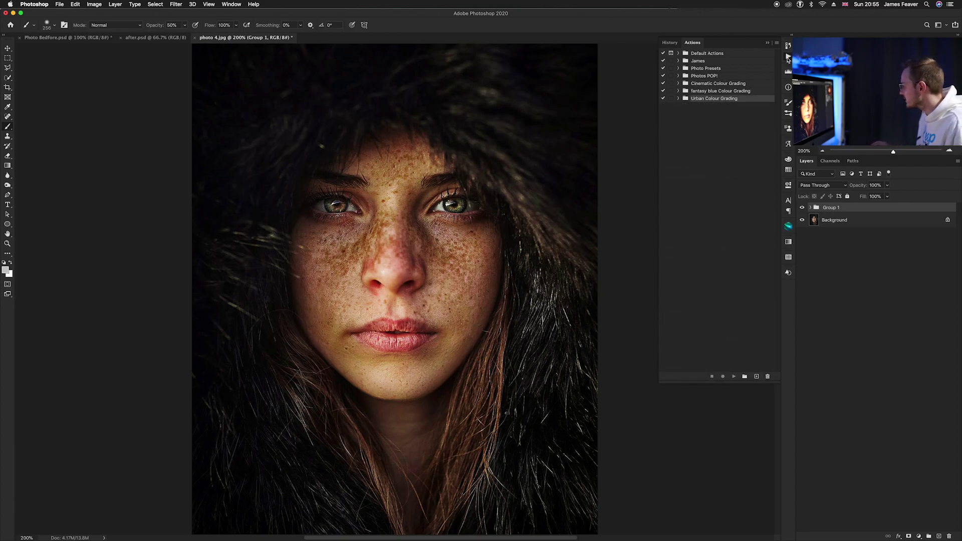
click(788, 59)
key(Delete)
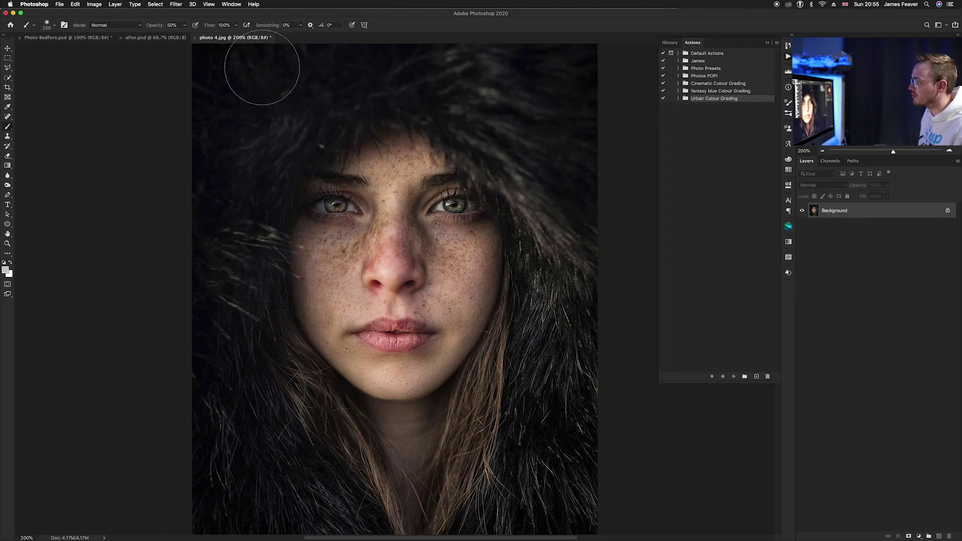
Load the enhance portraits.atn action file from the Desktop.
click(232, 4)
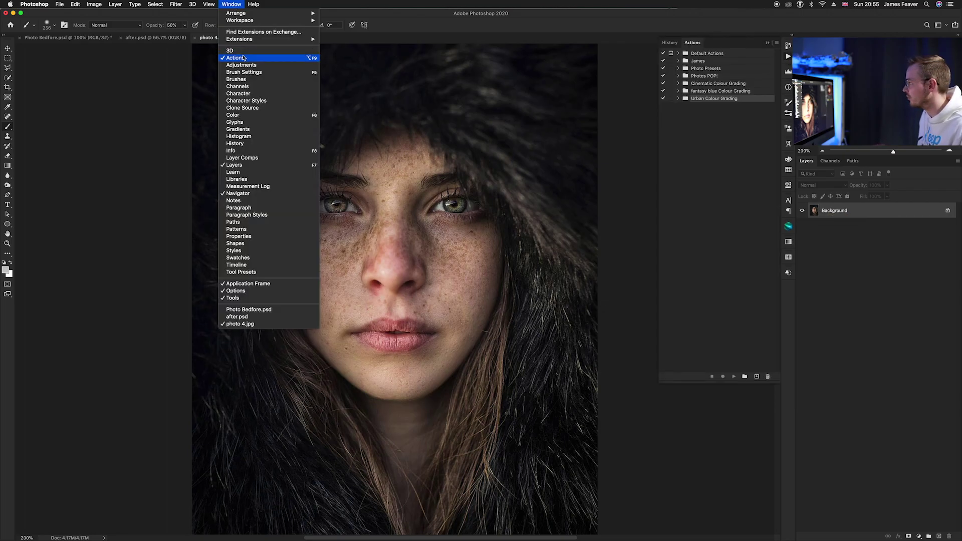
click(231, 4)
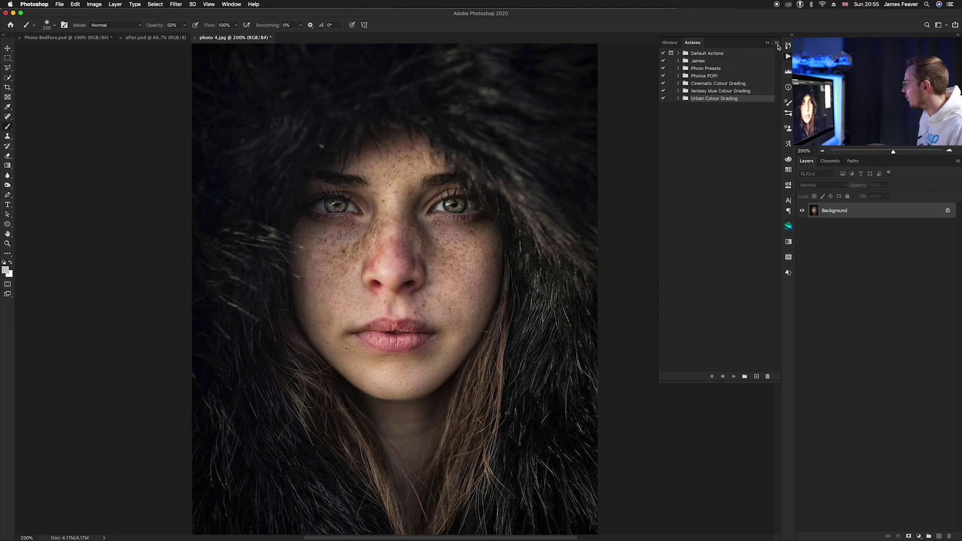
click(777, 44)
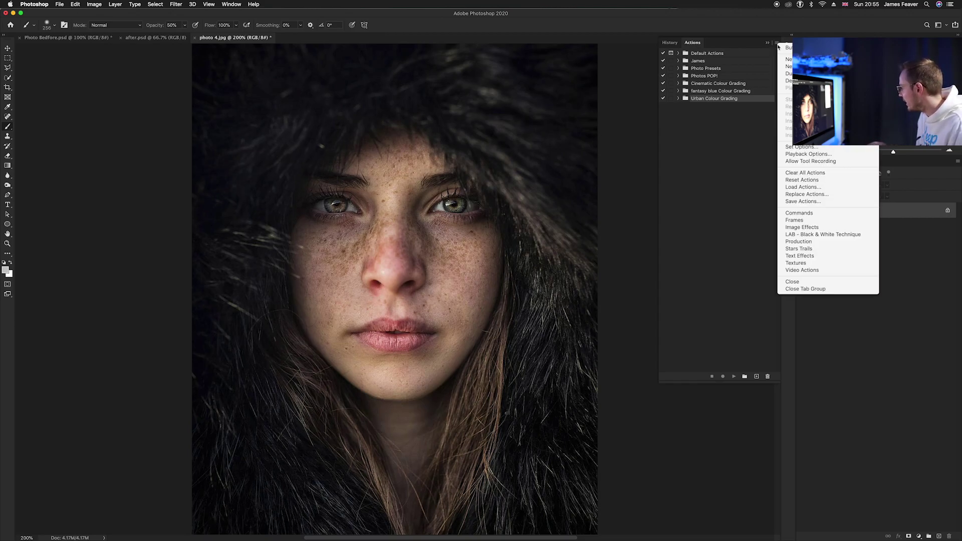
click(796, 188)
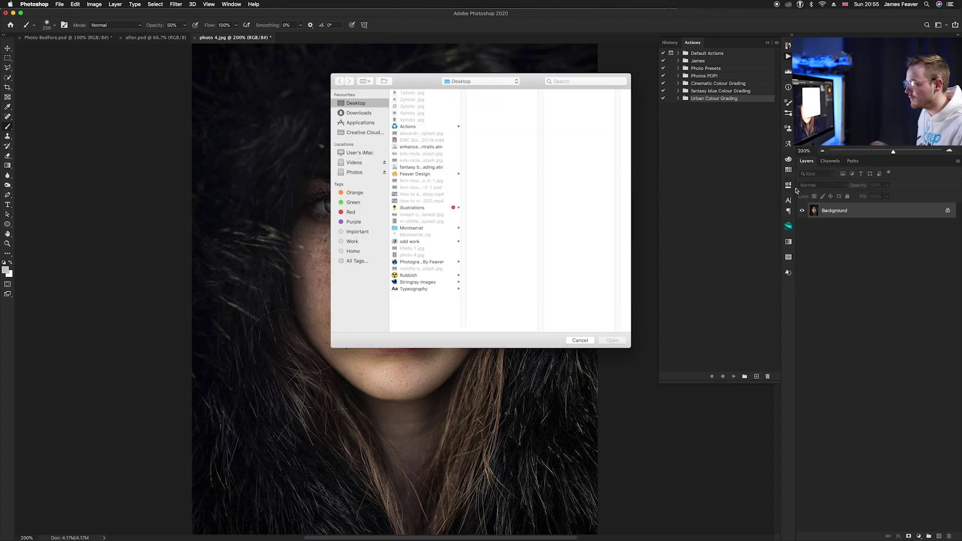
click(409, 147)
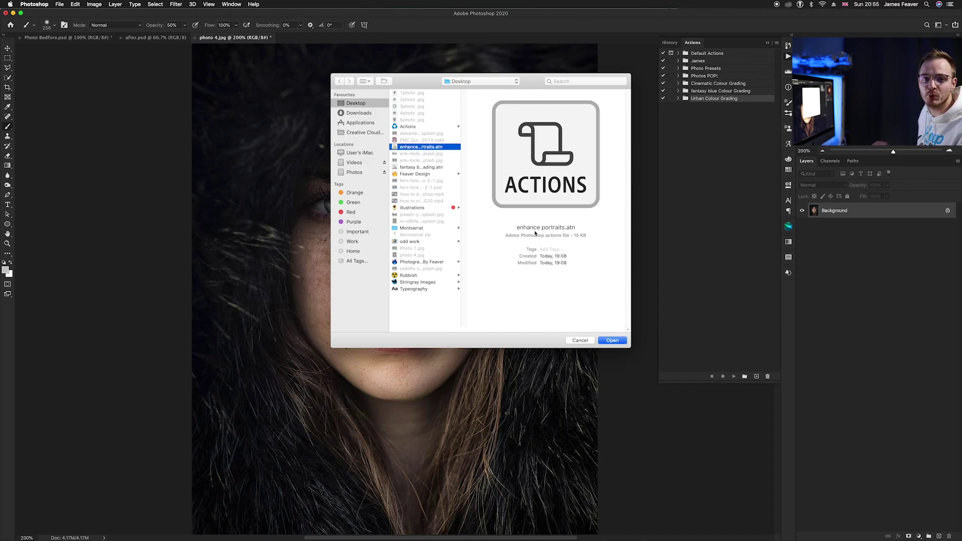
click(624, 341)
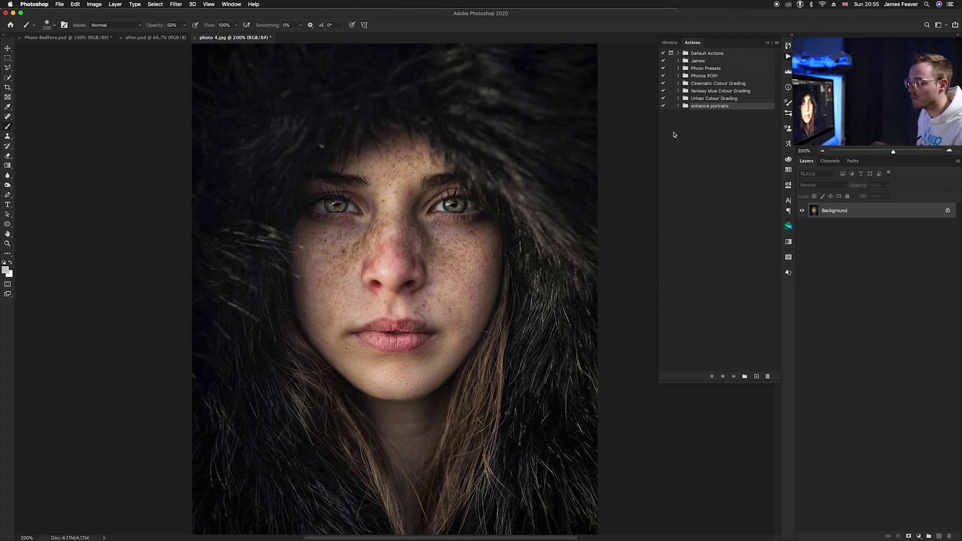
Play the enhance portraits (Warm) action from the enhance portraits set on the photo.
click(679, 106)
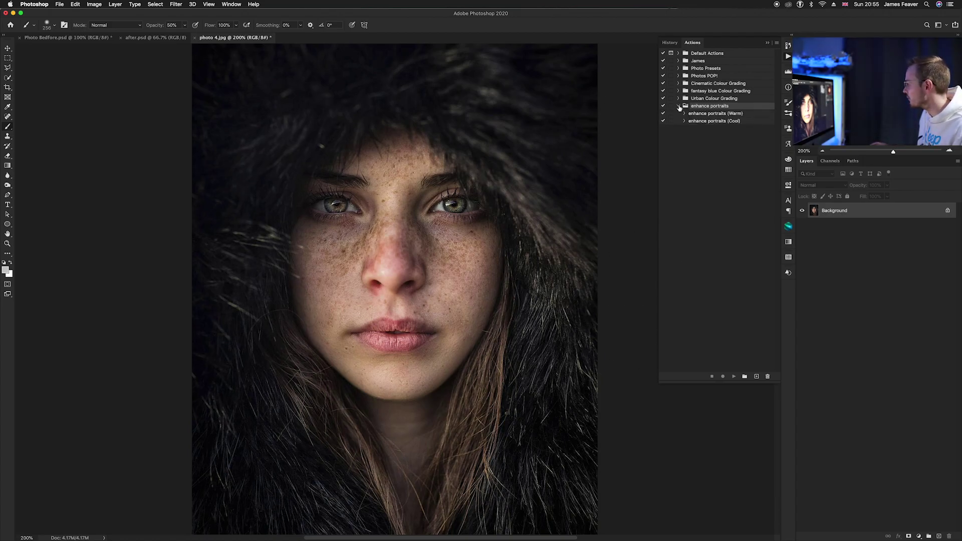
click(715, 115)
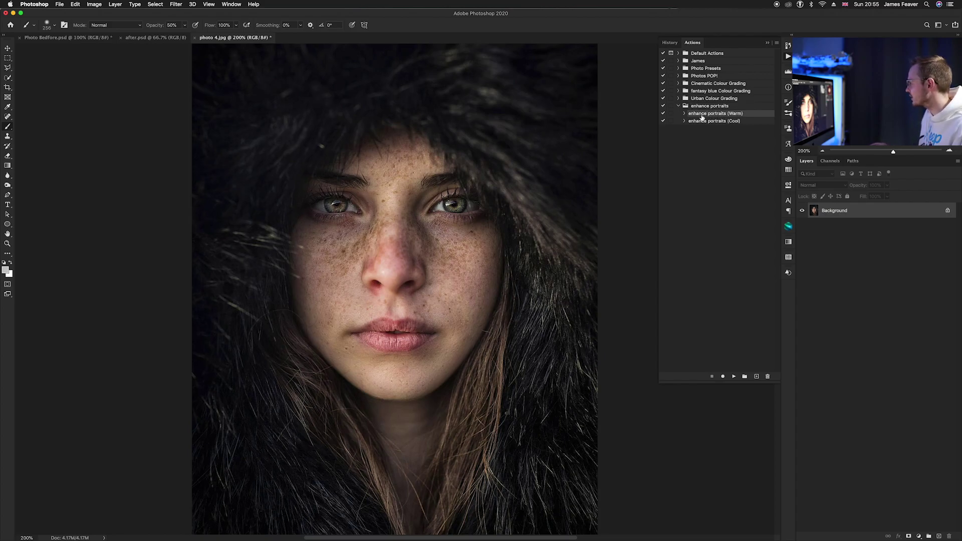
click(734, 377)
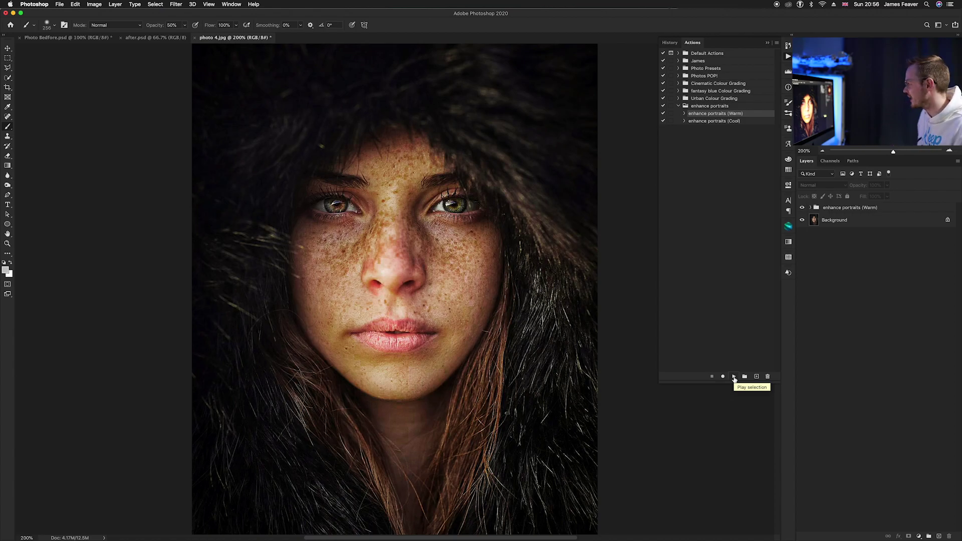
Invert the Black & White 1 mask in the enhance portraits (Warm) group and paint white over the face.
click(811, 208)
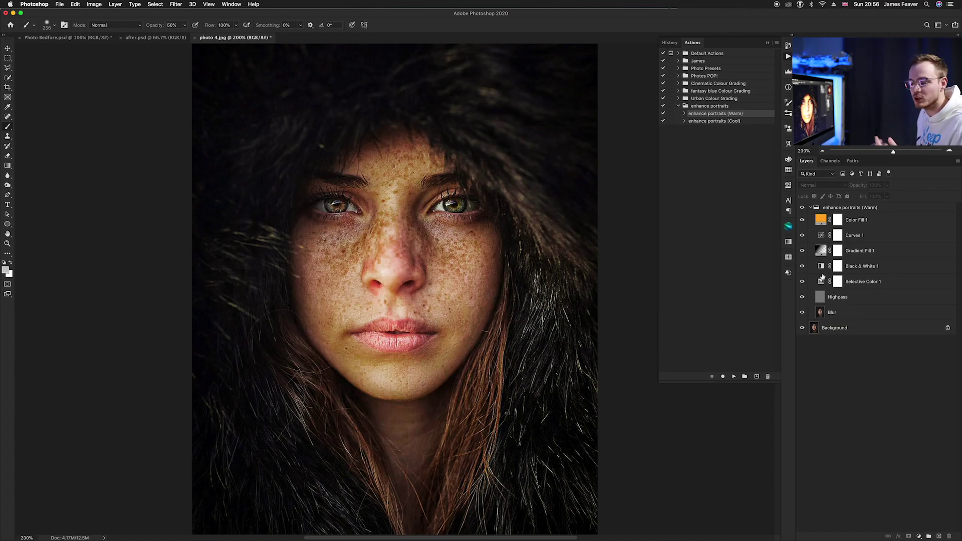
click(837, 267)
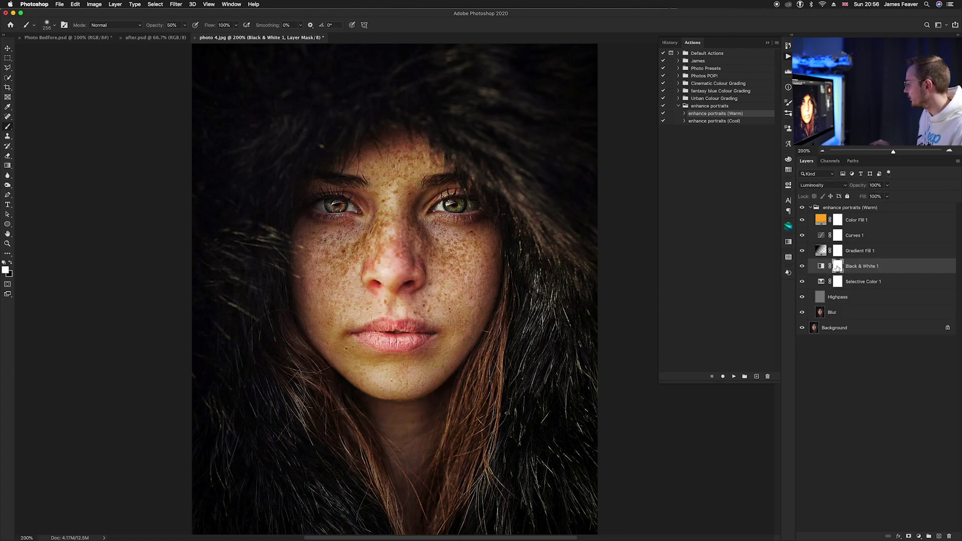
key(super+i)
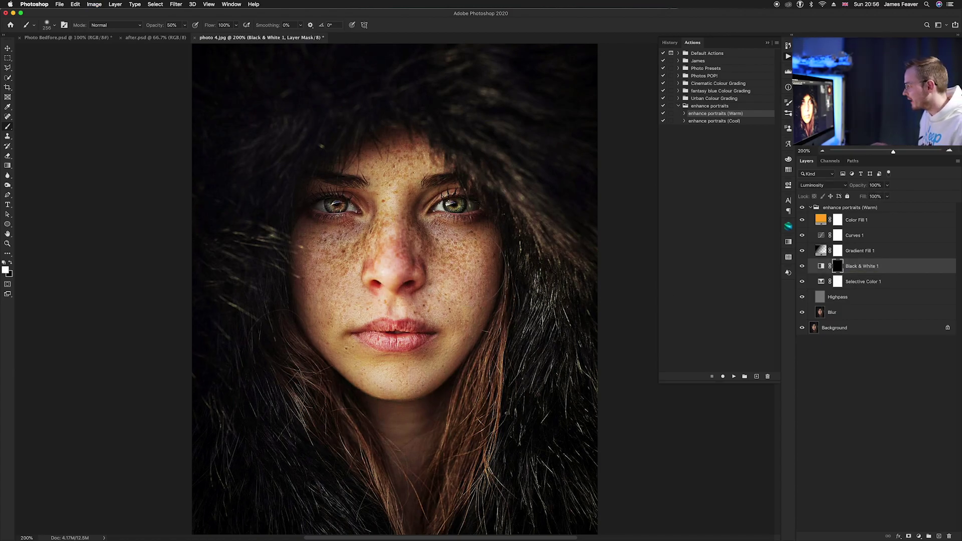
mouse_move(373, 250)
mouse_down()
mouse_move(302, 275)
mouse_move(296, 321)
mouse_up()
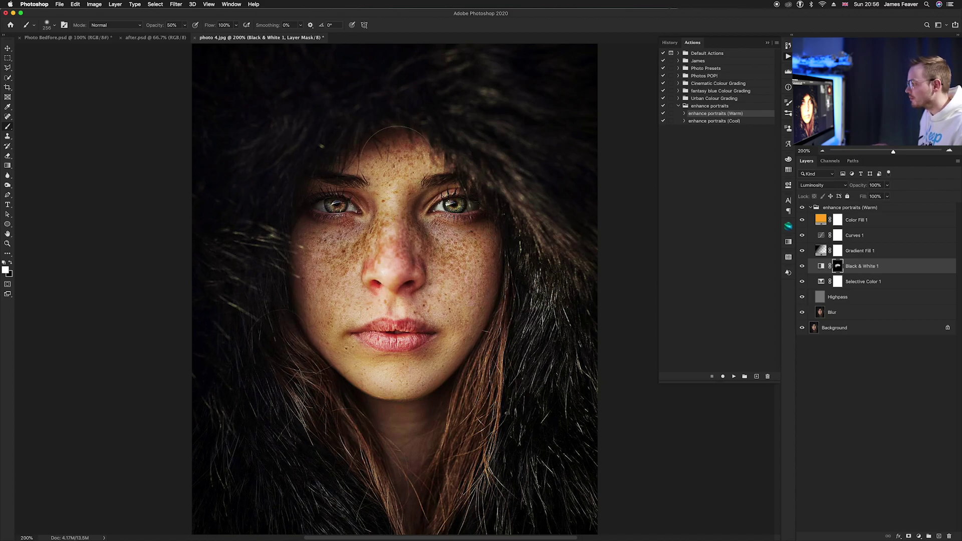